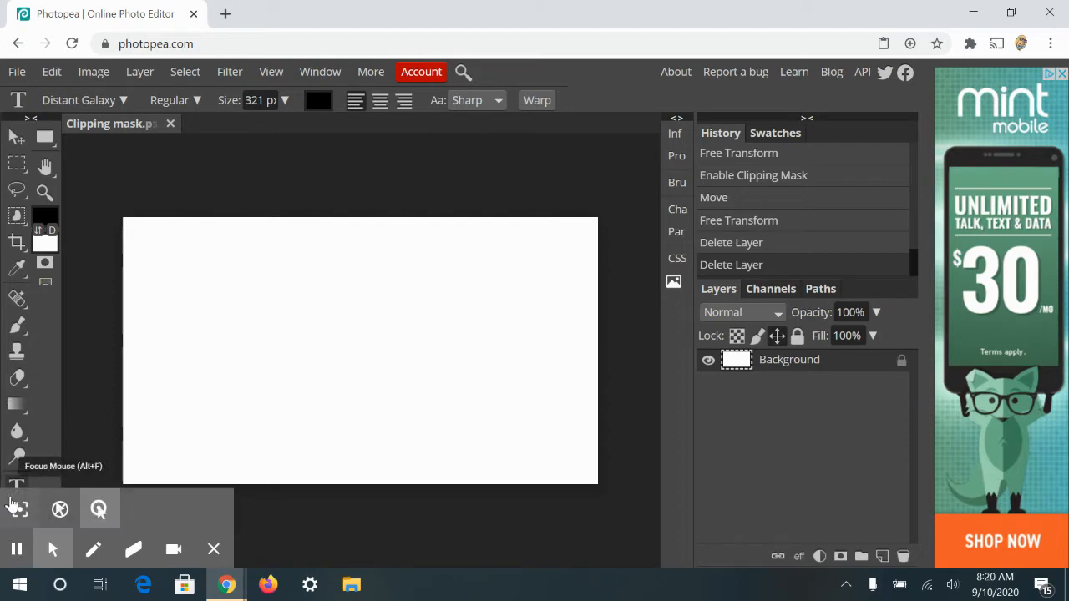
Add the text "Happy" across the white canvas and set its font to Dobkin
{"action": "left_click", "coordinate": [221, 353]}
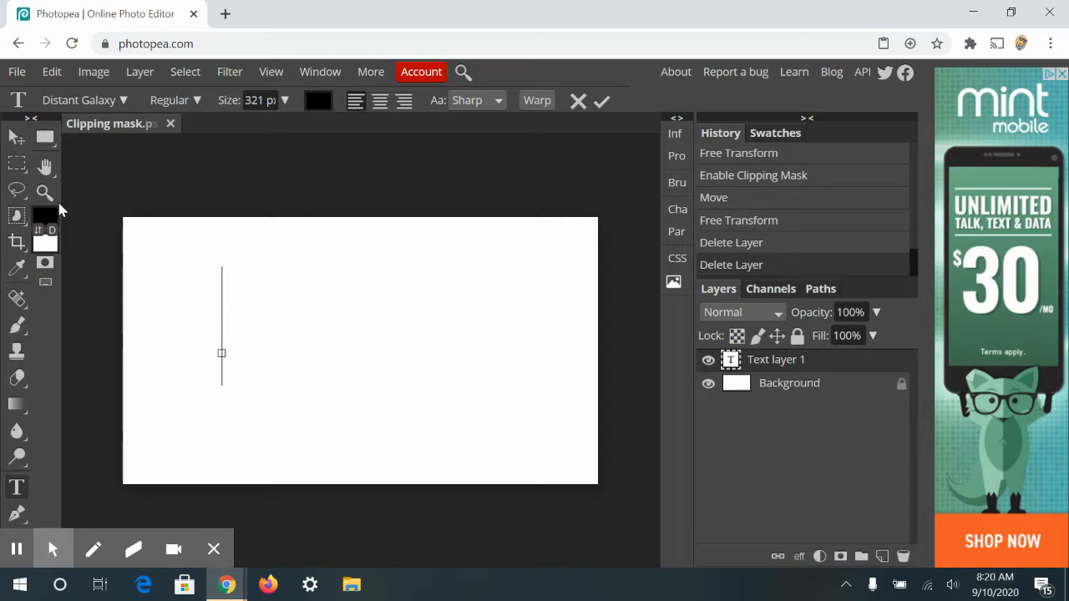
{"action": "type", "text": "HAPPY"}
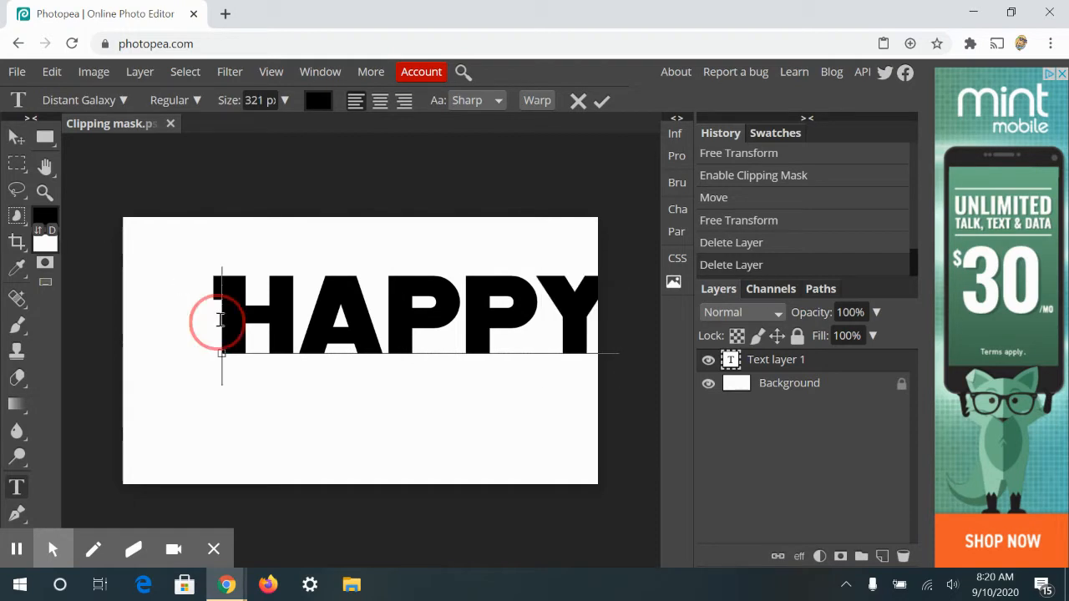
{"action": "left_click_drag", "start_coordinate": [210, 318], "coordinate": [697, 343]}
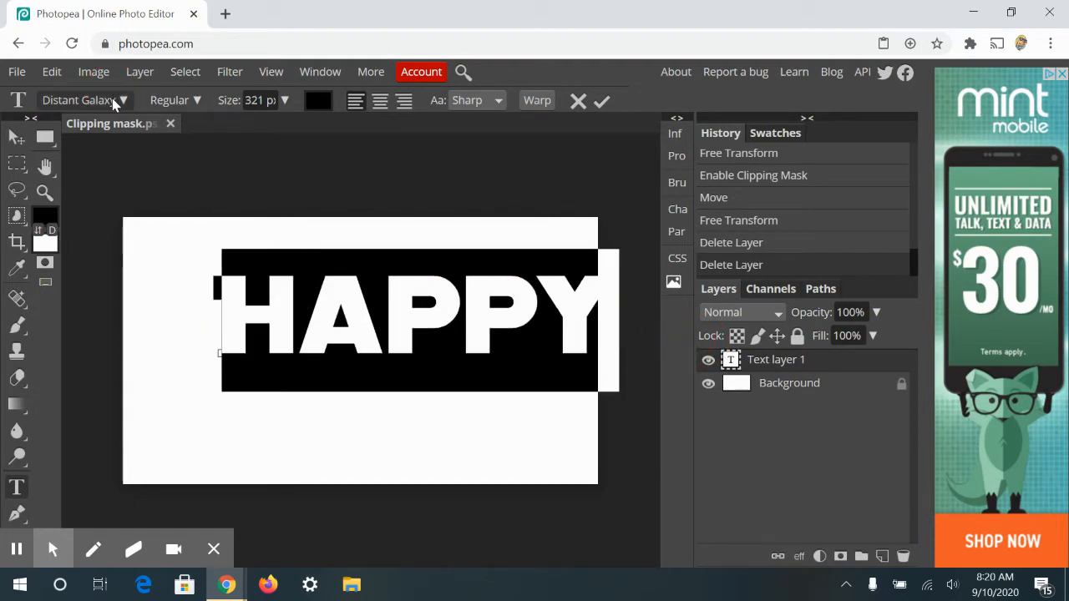
{"action": "left_click", "coordinate": [116, 101]}
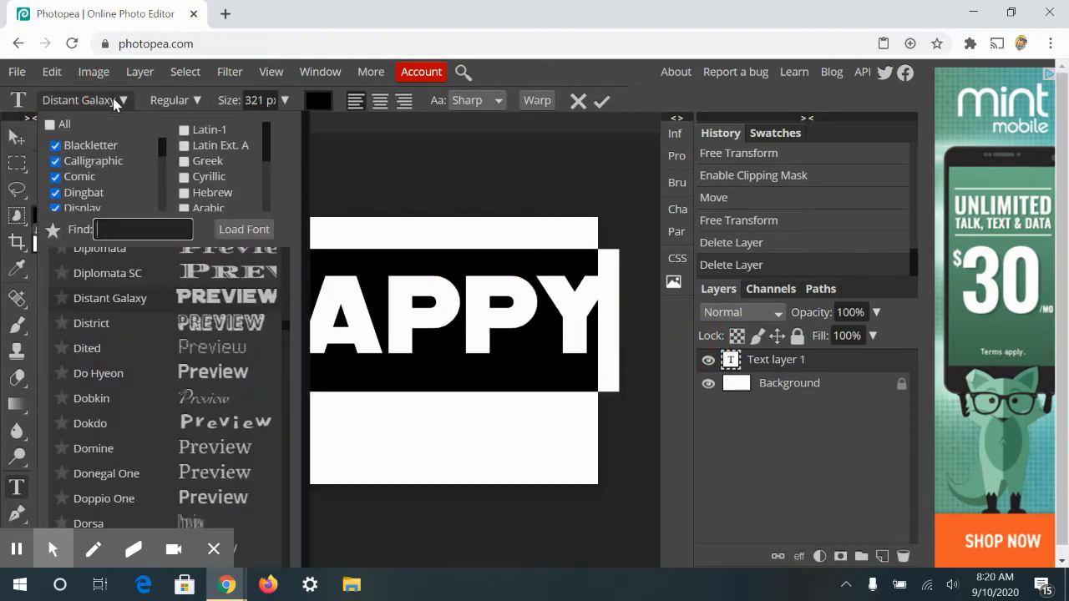
{"action": "left_click", "coordinate": [217, 400]}
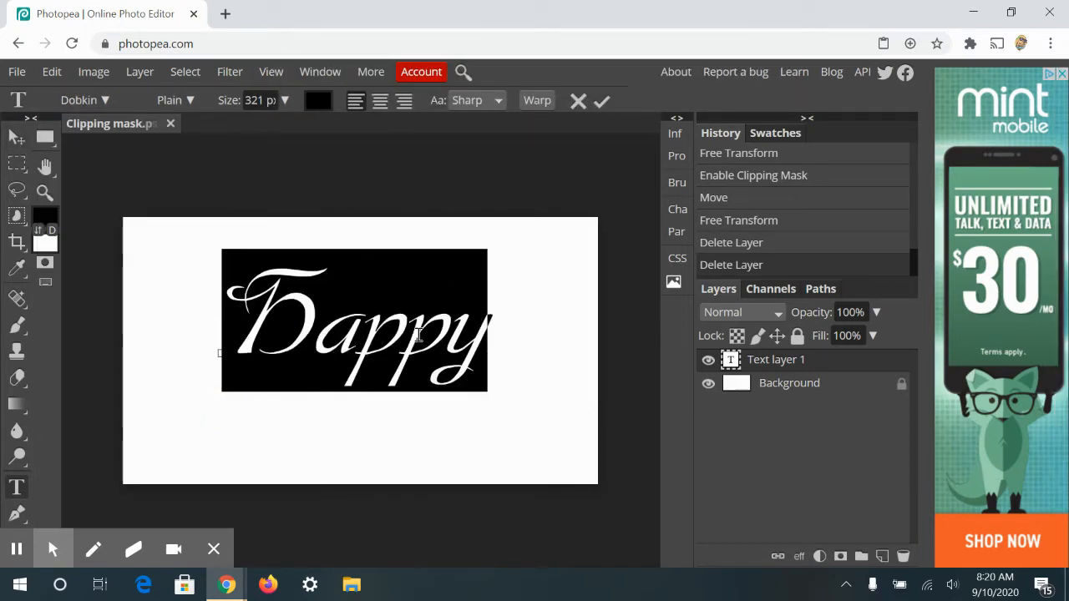
Change the selected text's font to Dorsa and commit the text layer
{"action": "left_click", "coordinate": [106, 101]}
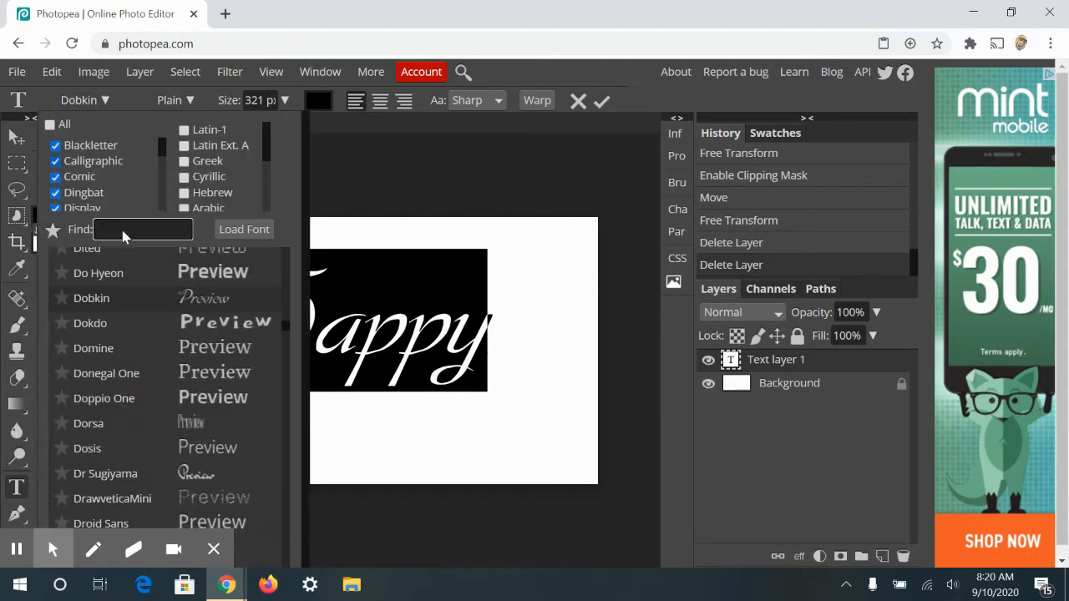
{"action": "left_click", "coordinate": [175, 425]}
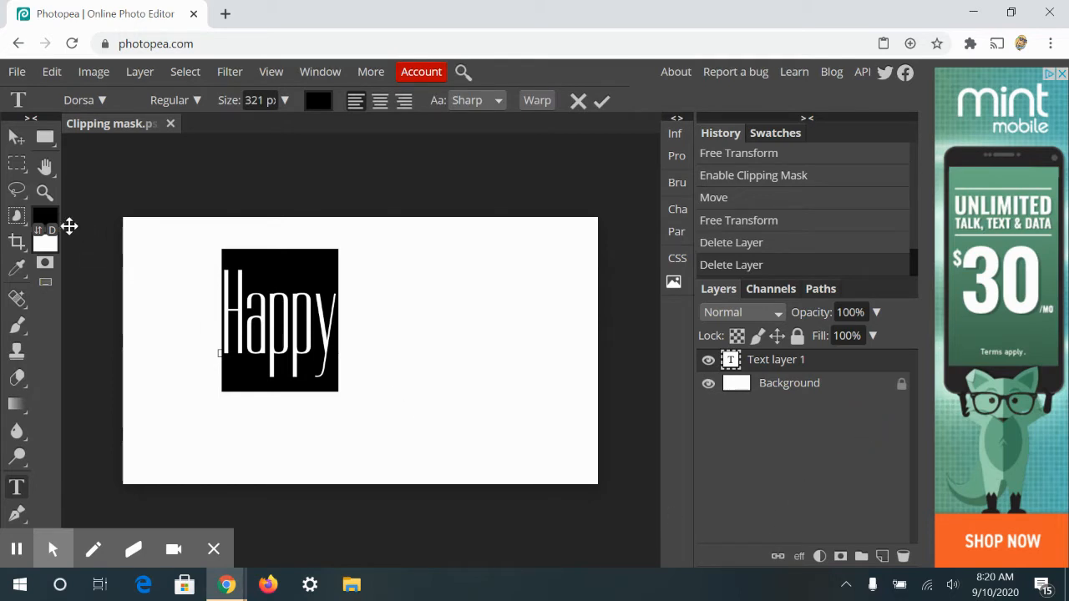
{"action": "left_click", "coordinate": [16, 136]}
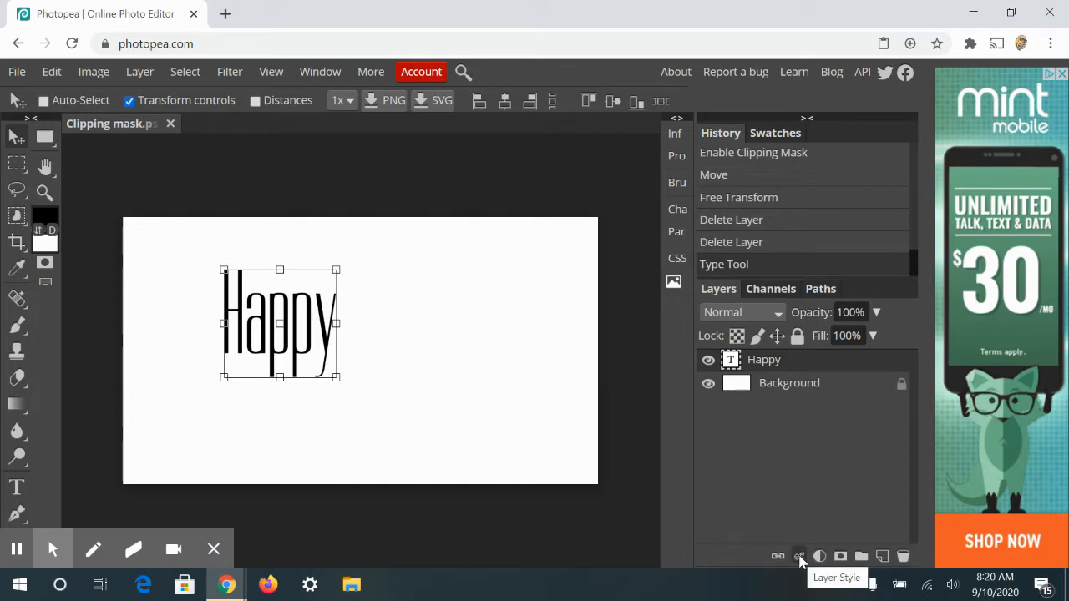
Open the blending options of the Happy text layer and briefly preview Bevel and Emboss on the text
{"action": "left_click", "coordinate": [800, 558]}
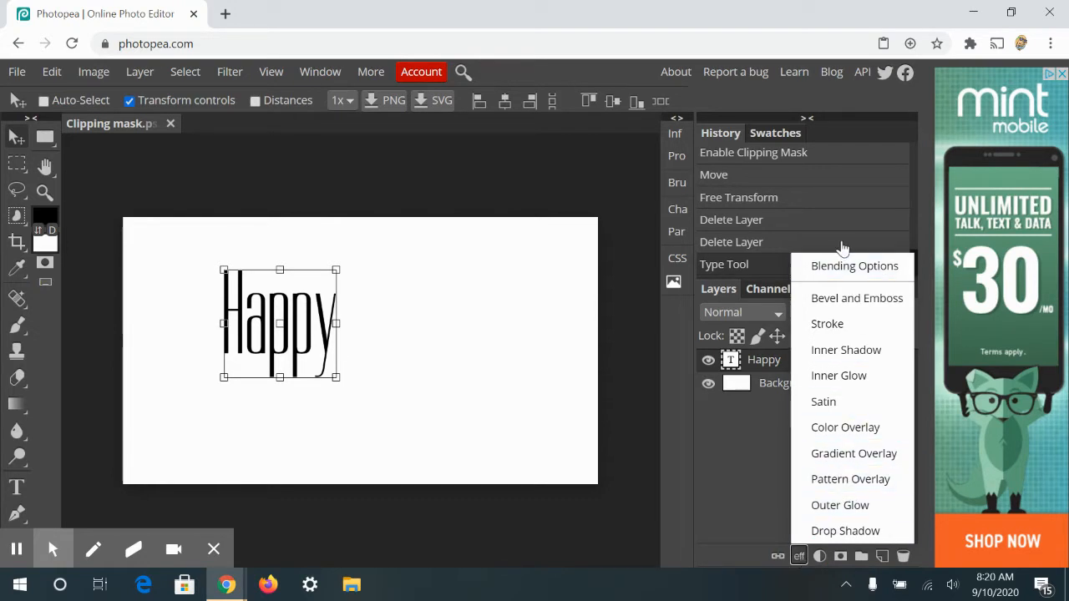
{"action": "left_click", "coordinate": [839, 272]}
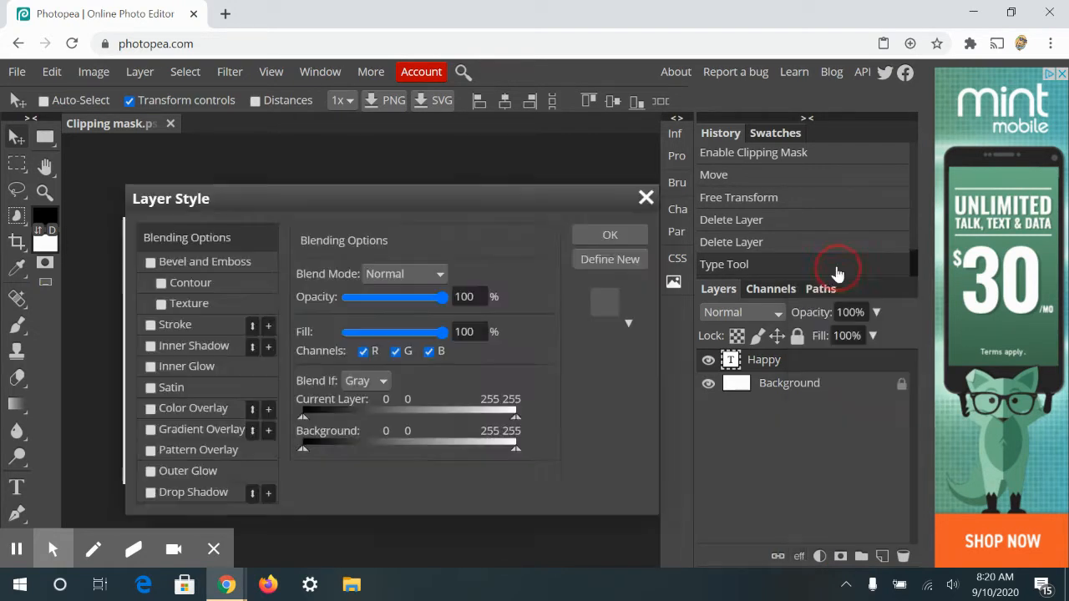
{"action": "left_click_drag", "start_coordinate": [330, 205], "coordinate": [717, 81]}
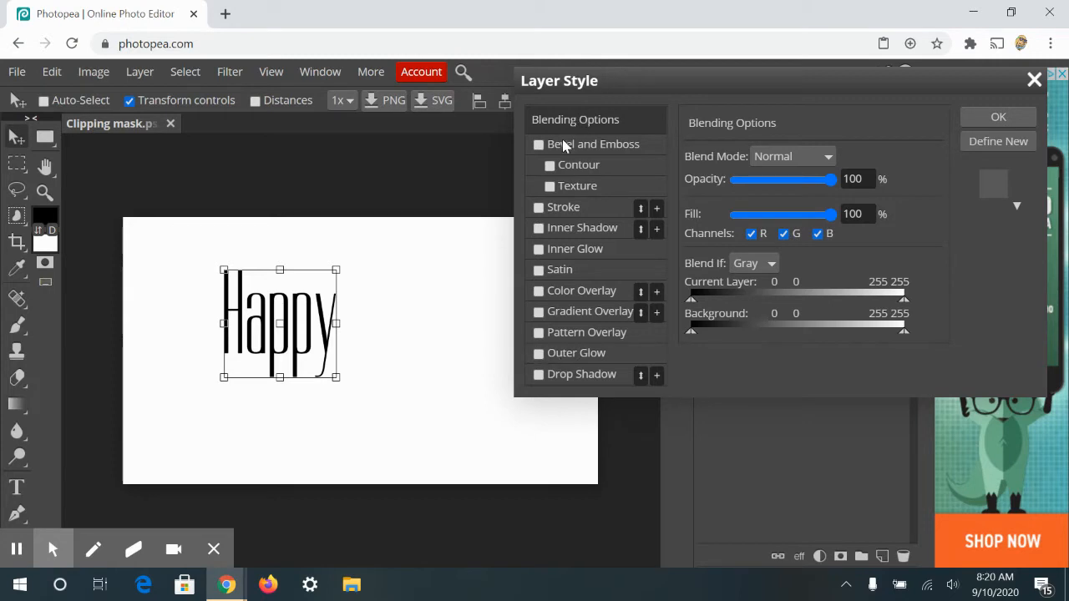
{"action": "left_click", "coordinate": [539, 145]}
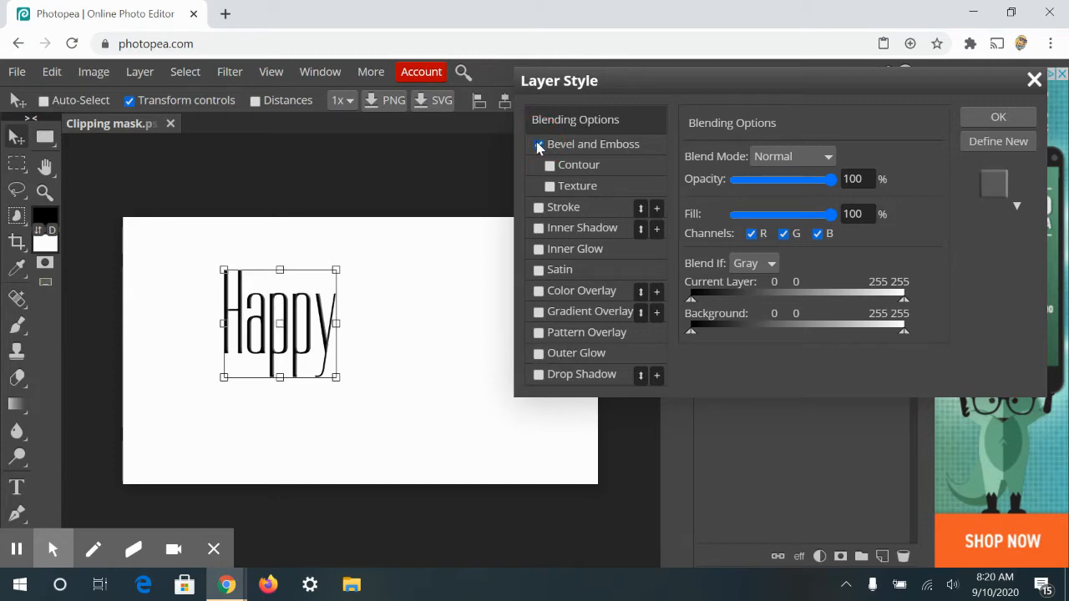
{"action": "left_click", "coordinate": [539, 145]}
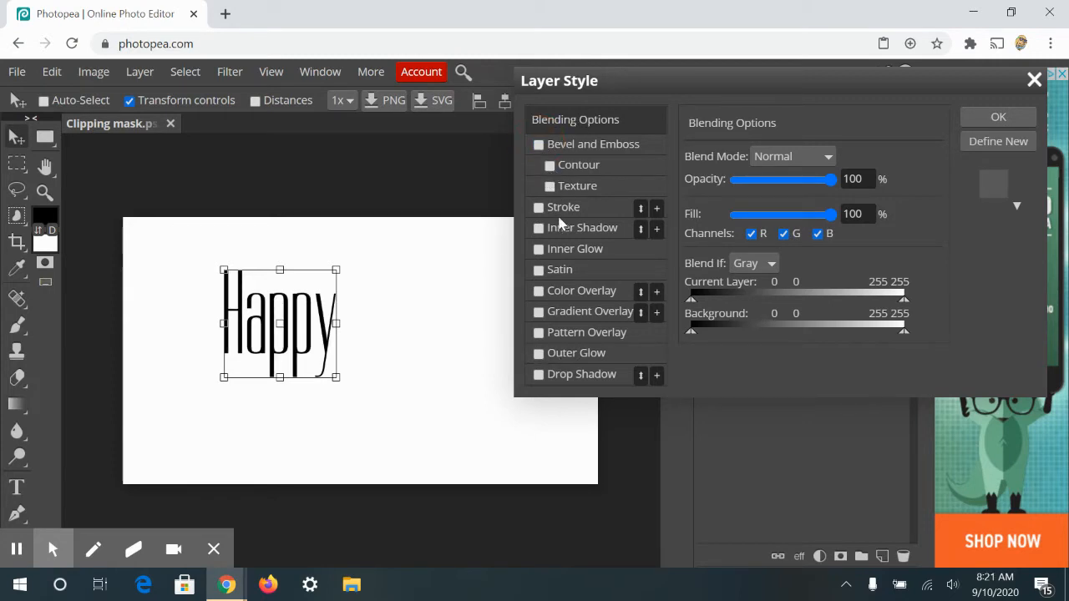
Enable a drop shadow on the text with 66% opacity, 64 px distance and 9% spread
{"action": "left_click", "coordinate": [541, 378]}
{"action": "left_click", "coordinate": [565, 376]}
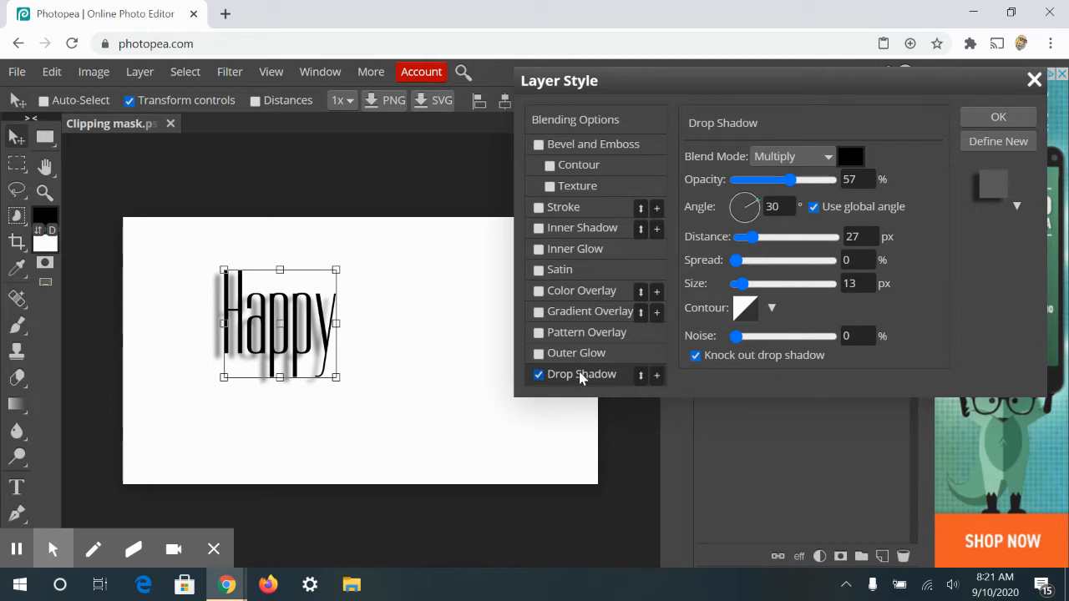
{"action": "left_click", "coordinate": [798, 184]}
{"action": "mouse_move", "coordinate": [798, 184]}
{"action": "left_mouse_down"}
{"action": "mouse_move", "coordinate": [831, 182]}
{"action": "mouse_move", "coordinate": [800, 180]}
{"action": "left_mouse_up"}
{"action": "left_click_drag", "start_coordinate": [751, 237], "coordinate": [741, 289]}
{"action": "left_click", "coordinate": [755, 260]}
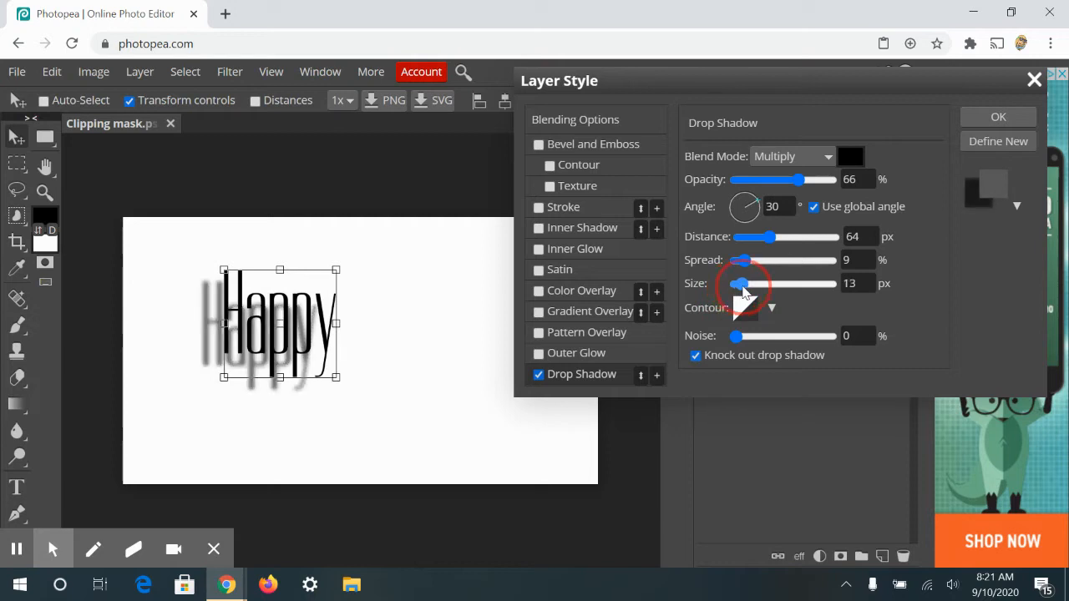
Try the Dissolve and Color Burn blend modes on the drop shadow, and set the blend mode to Normal
{"action": "left_click", "coordinate": [780, 159]}
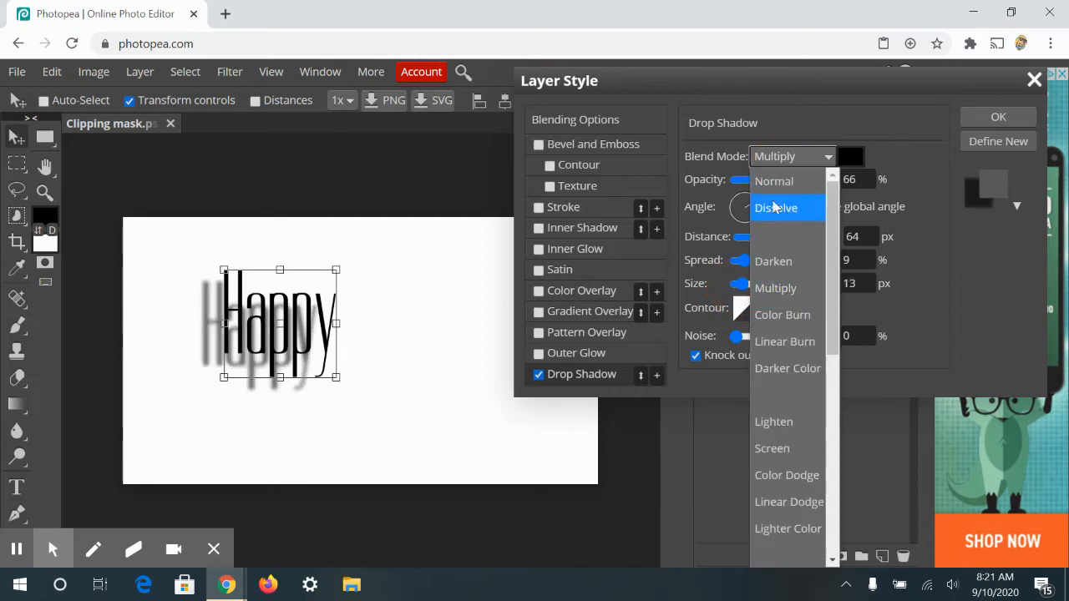
{"action": "left_click", "coordinate": [772, 208]}
{"action": "left_click", "coordinate": [786, 166]}
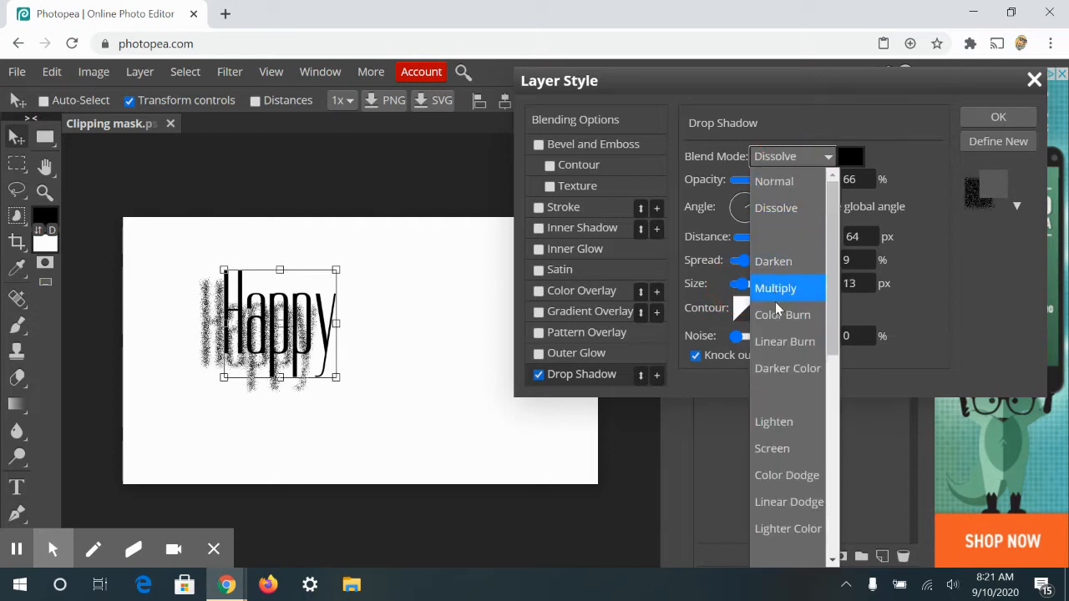
{"action": "left_click", "coordinate": [775, 304]}
{"action": "left_click", "coordinate": [806, 157]}
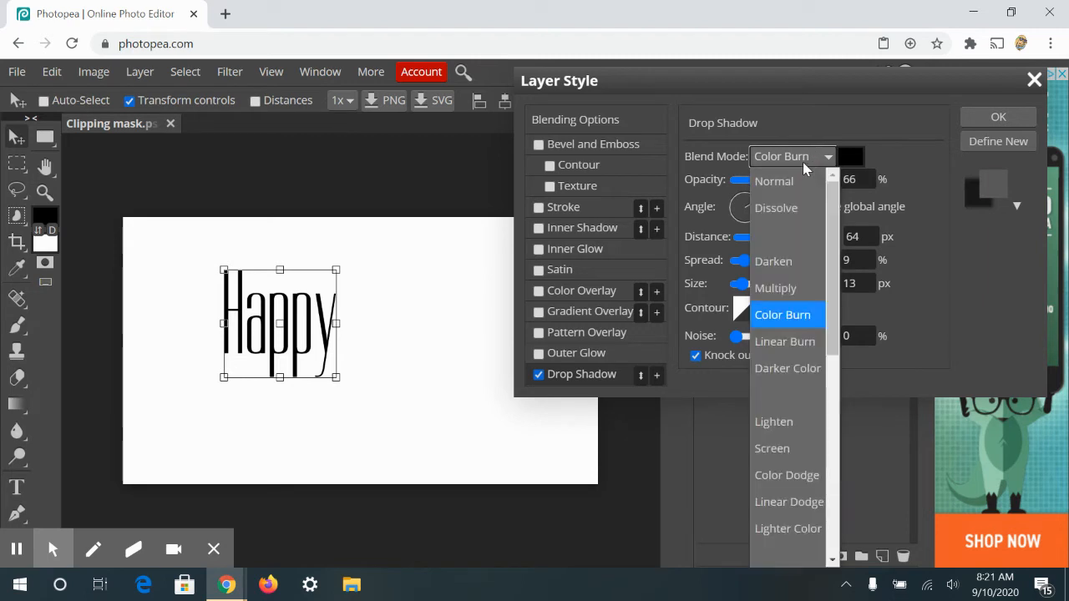
{"action": "left_click", "coordinate": [784, 181]}
Try red for the drop shadow colour and set it to pure blue, 0000ff
{"action": "left_click", "coordinate": [850, 161]}
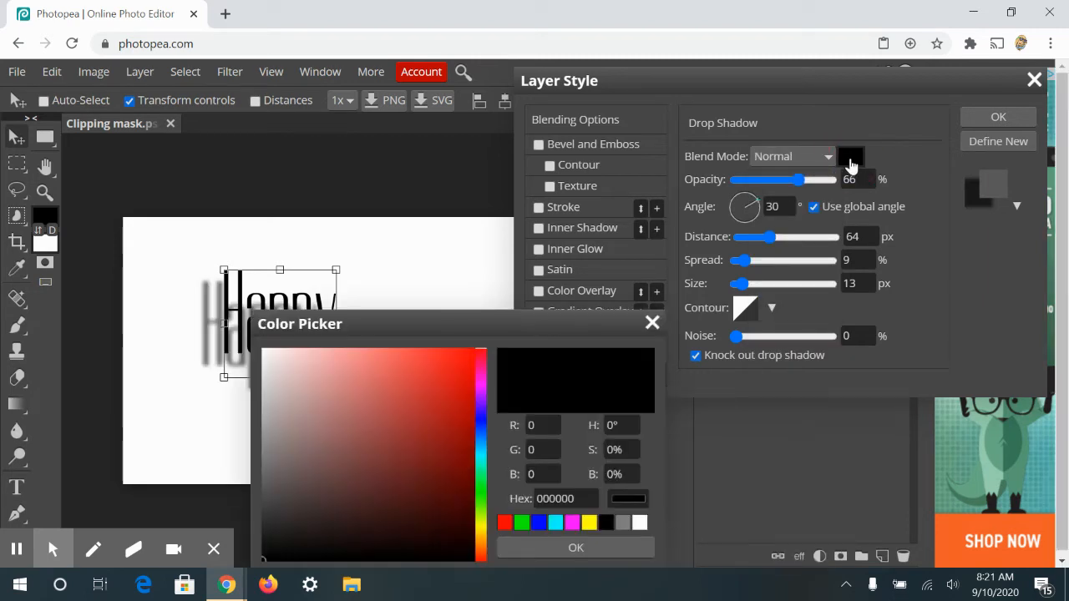
{"action": "left_click", "coordinate": [472, 360]}
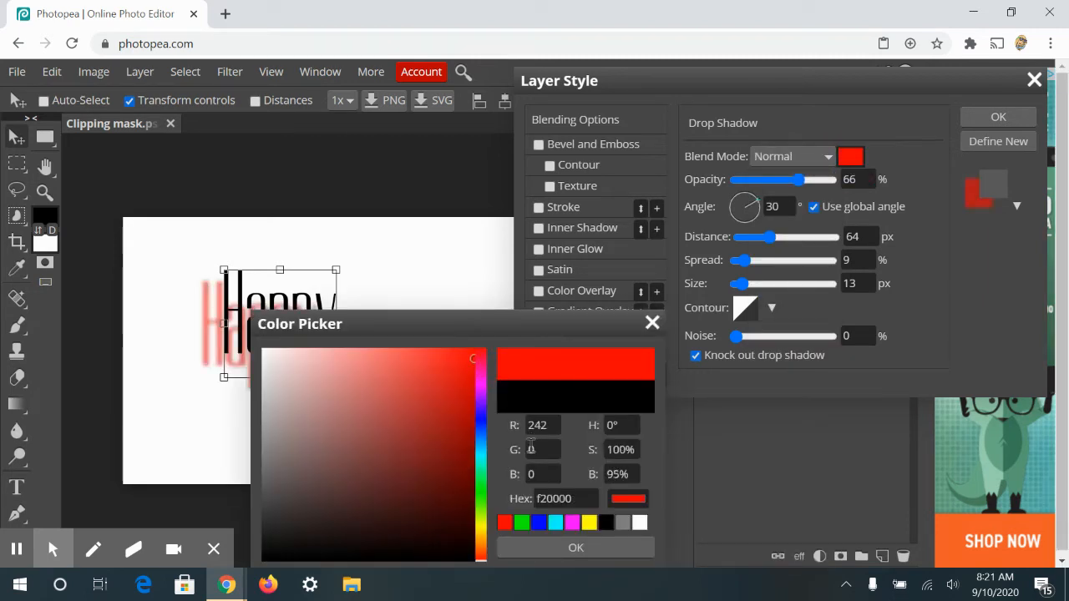
{"action": "left_click", "coordinate": [540, 525]}
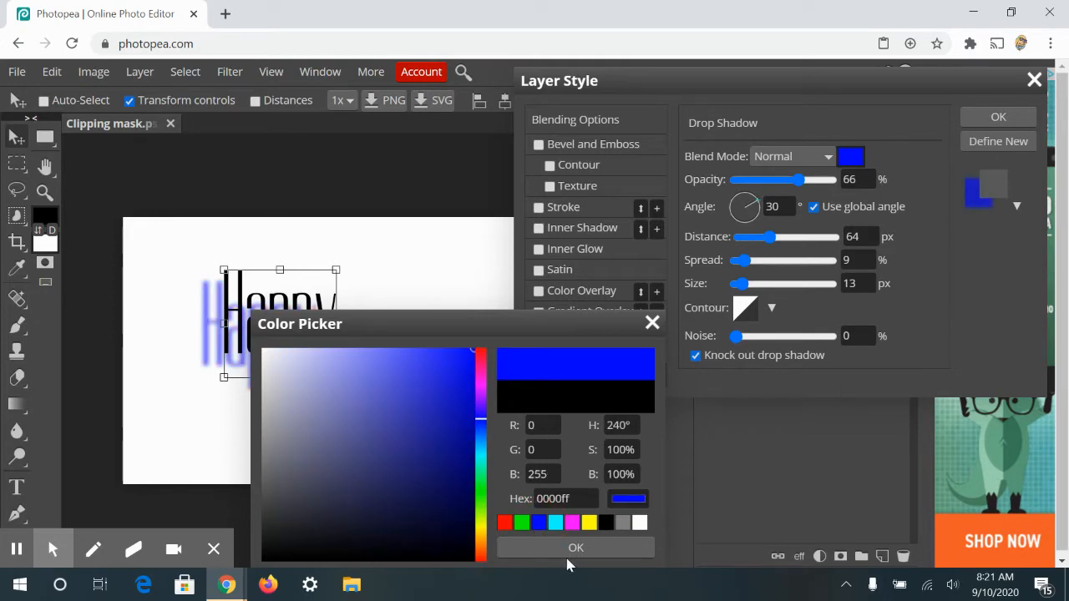
{"action": "left_click", "coordinate": [574, 548]}
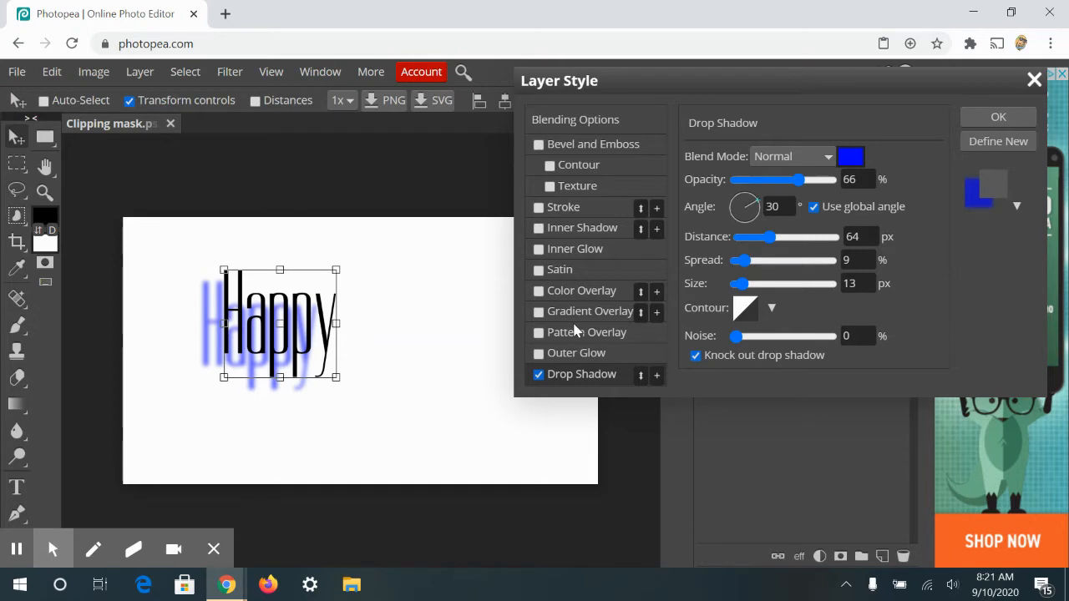
Replace the text's drop shadow with a gradient overlay and set the gradient's scale to 68%
{"action": "left_click", "coordinate": [539, 312]}
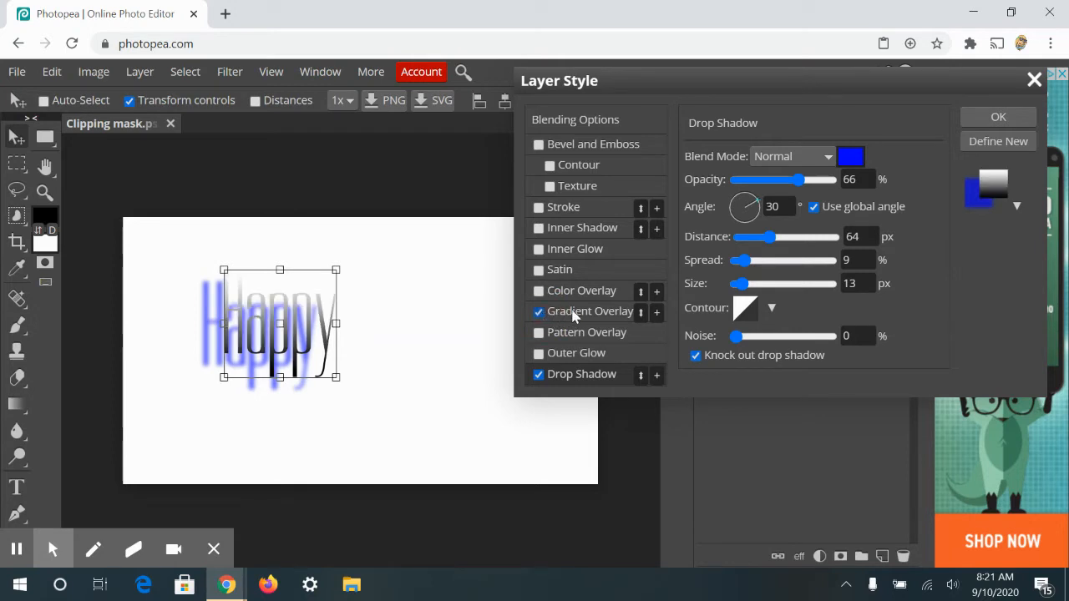
{"action": "left_click", "coordinate": [544, 377]}
{"action": "left_click", "coordinate": [586, 313]}
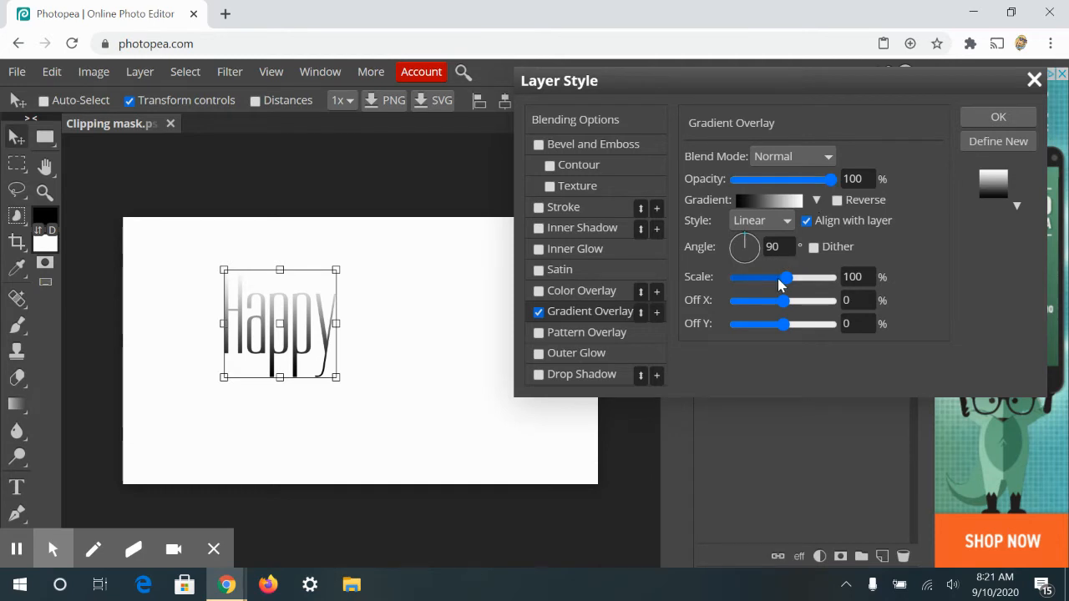
{"action": "mouse_move", "coordinate": [781, 284]}
{"action": "left_mouse_down"}
{"action": "mouse_move", "coordinate": [808, 286]}
{"action": "mouse_move", "coordinate": [781, 288]}
{"action": "left_mouse_up"}
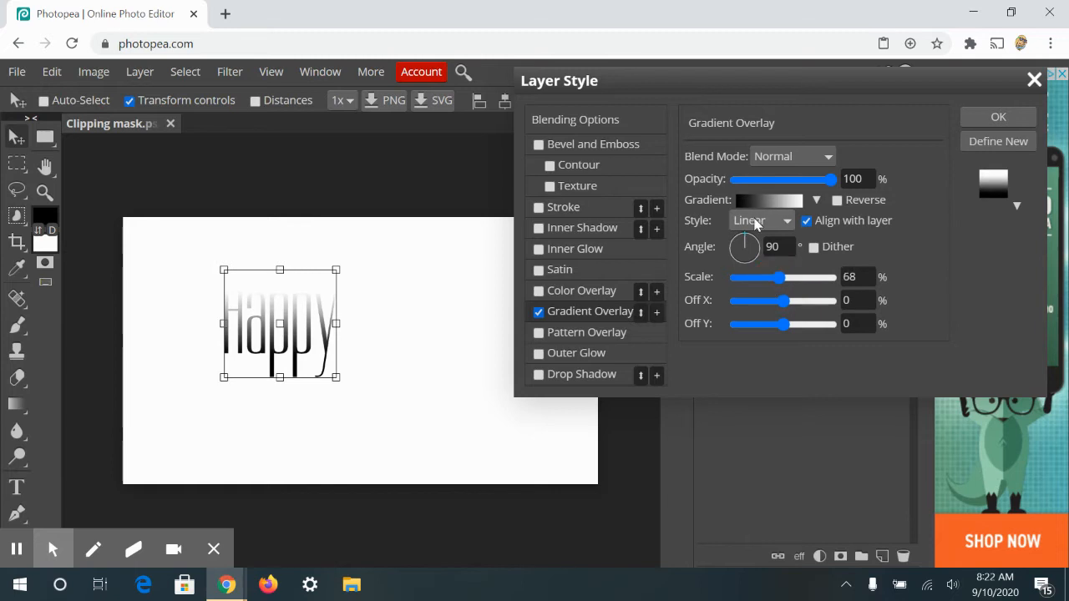
Try the Darken blend mode on the gradient overlay, restore Normal, and set the overlay's opacity to 88%
{"action": "left_click", "coordinate": [813, 157]}
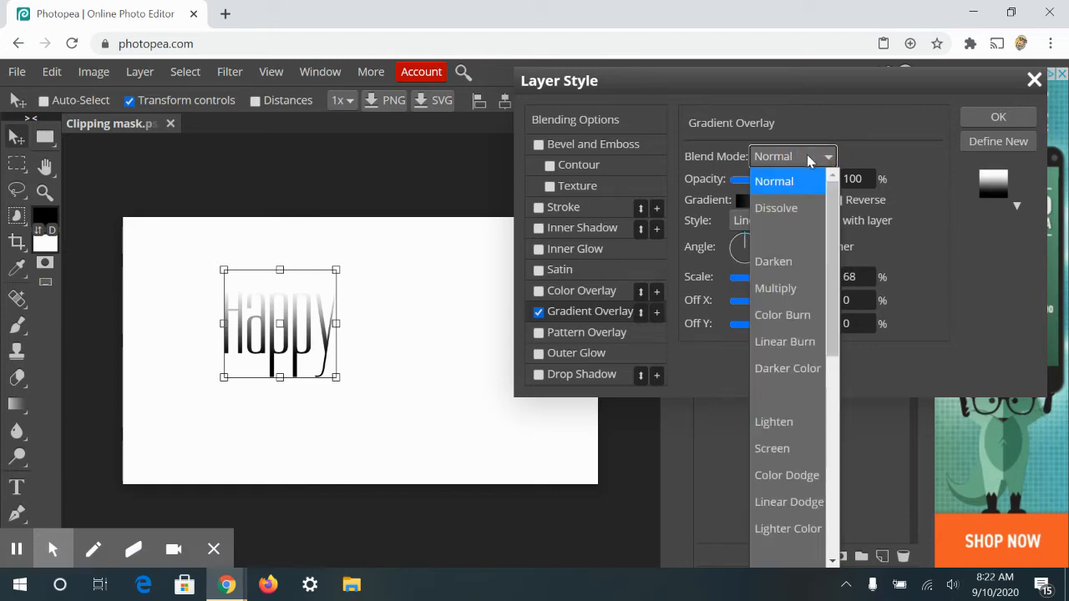
{"action": "left_click", "coordinate": [788, 267]}
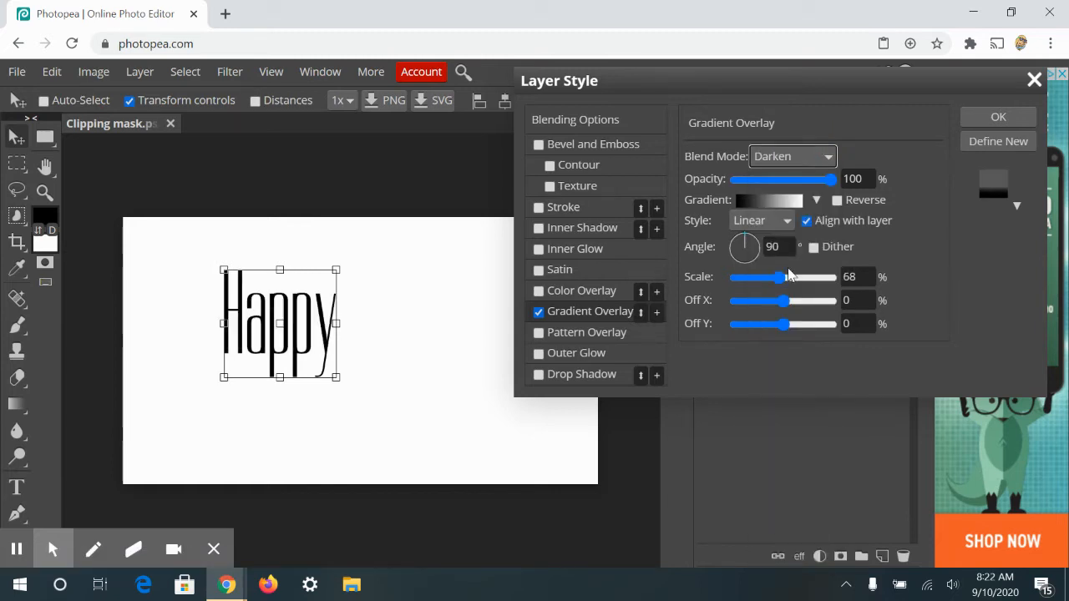
{"action": "left_click", "coordinate": [807, 157]}
{"action": "left_click", "coordinate": [775, 180]}
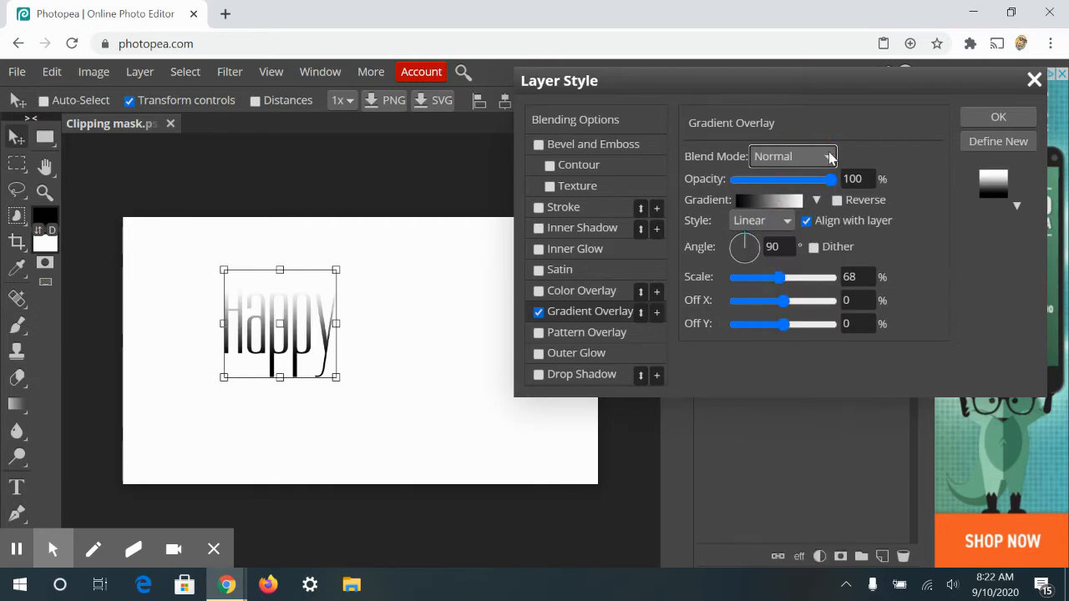
{"action": "left_click_drag", "start_coordinate": [806, 180], "coordinate": [822, 180]}
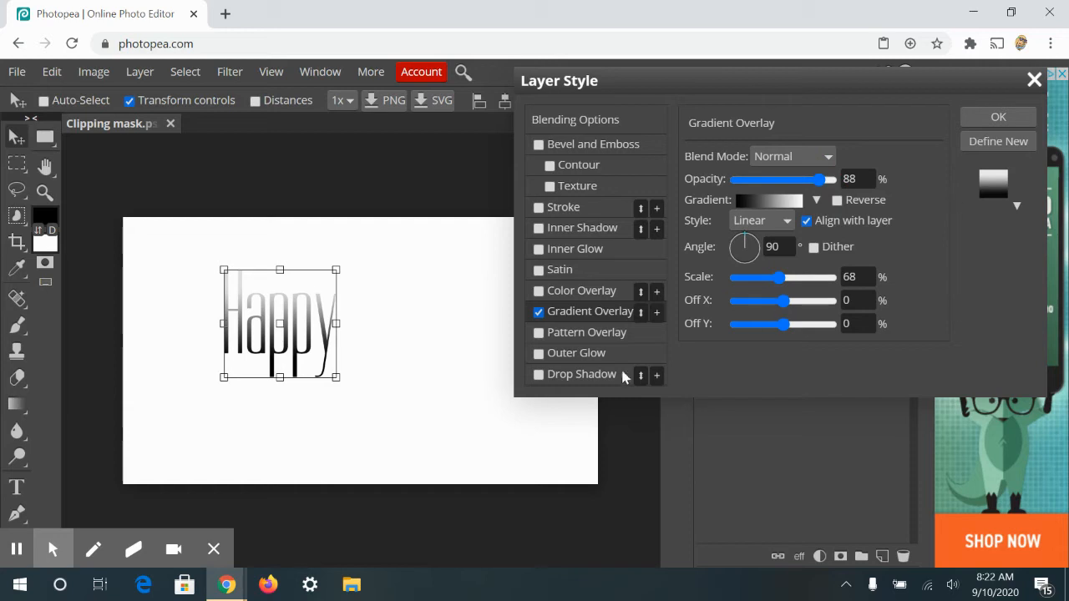
Replace the gradient overlay with a pattern overlay on the text and set the pattern's scale to 38%
{"action": "left_click", "coordinate": [559, 342]}
{"action": "left_click", "coordinate": [535, 313]}
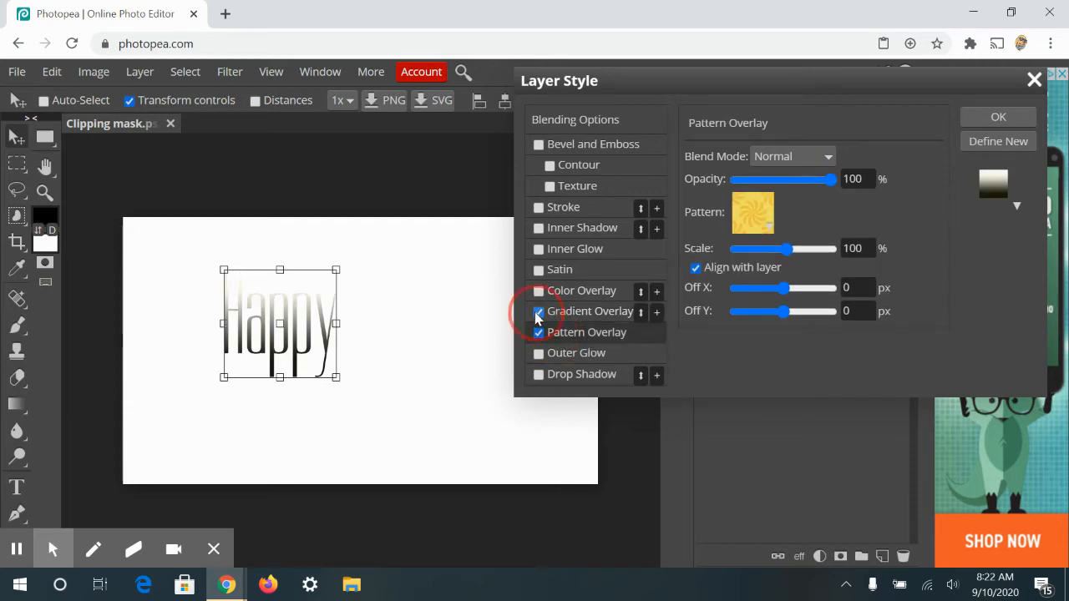
{"action": "mouse_move", "coordinate": [786, 252]}
{"action": "left_mouse_down"}
{"action": "mouse_move", "coordinate": [830, 255]}
{"action": "mouse_move", "coordinate": [773, 251]}
{"action": "left_mouse_up"}
Try the tan, white and light blue patterns on the text, and choose the plain beige pattern
{"action": "left_click", "coordinate": [752, 215]}
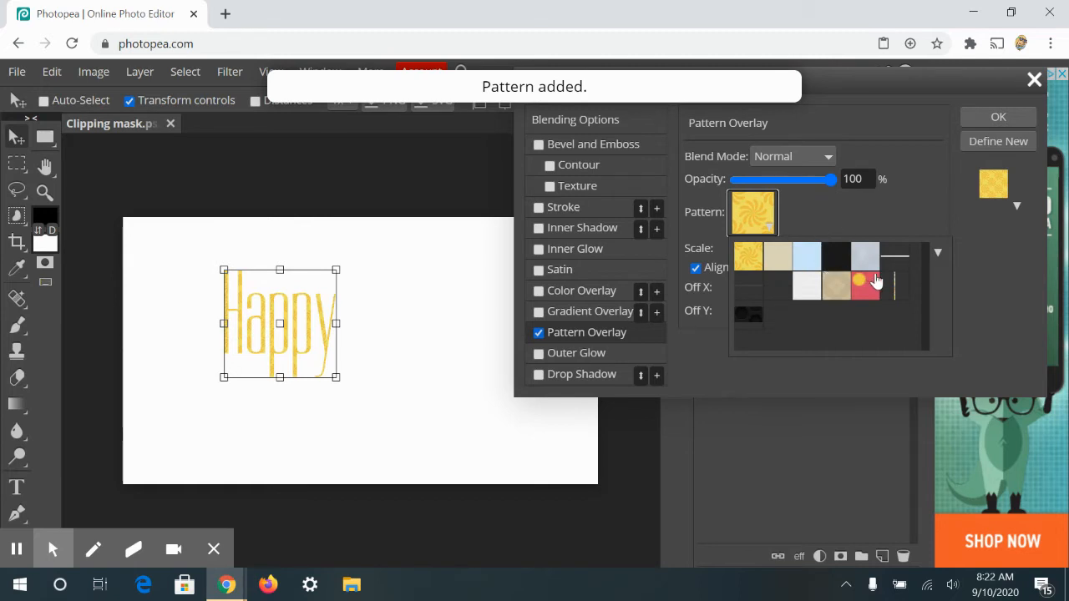
{"action": "left_click", "coordinate": [833, 290]}
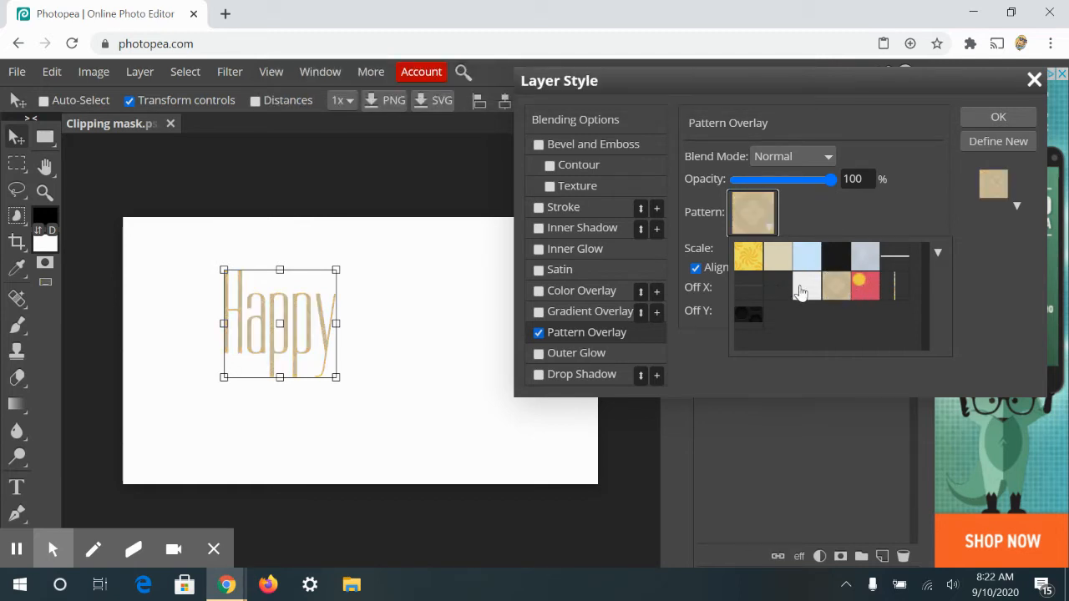
{"action": "left_click", "coordinate": [801, 288]}
{"action": "left_click", "coordinate": [807, 267]}
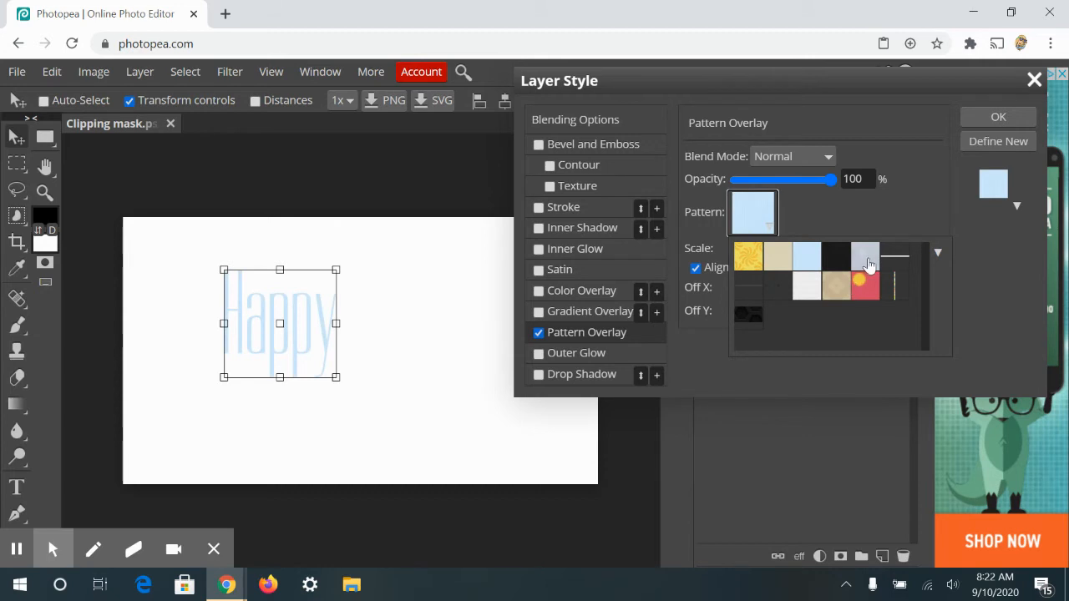
{"action": "left_click", "coordinate": [779, 266]}
{"action": "left_click", "coordinate": [848, 236]}
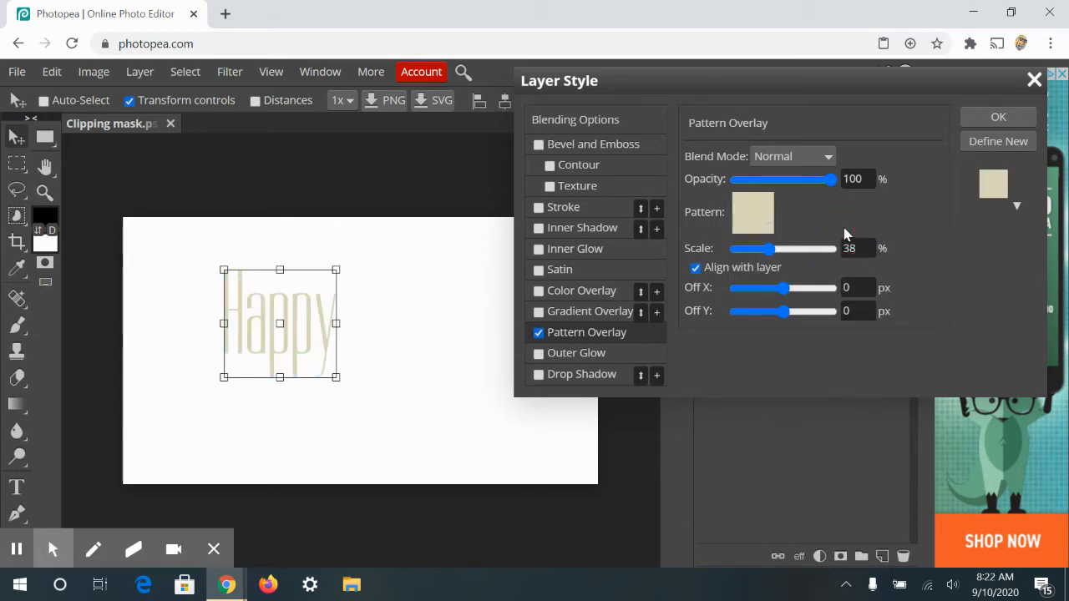
Set the pattern overlay's scale to 24% and its horizontal offset to 22 px
{"action": "left_click", "coordinate": [770, 254]}
{"action": "left_click_drag", "start_coordinate": [772, 259], "coordinate": [795, 288]}
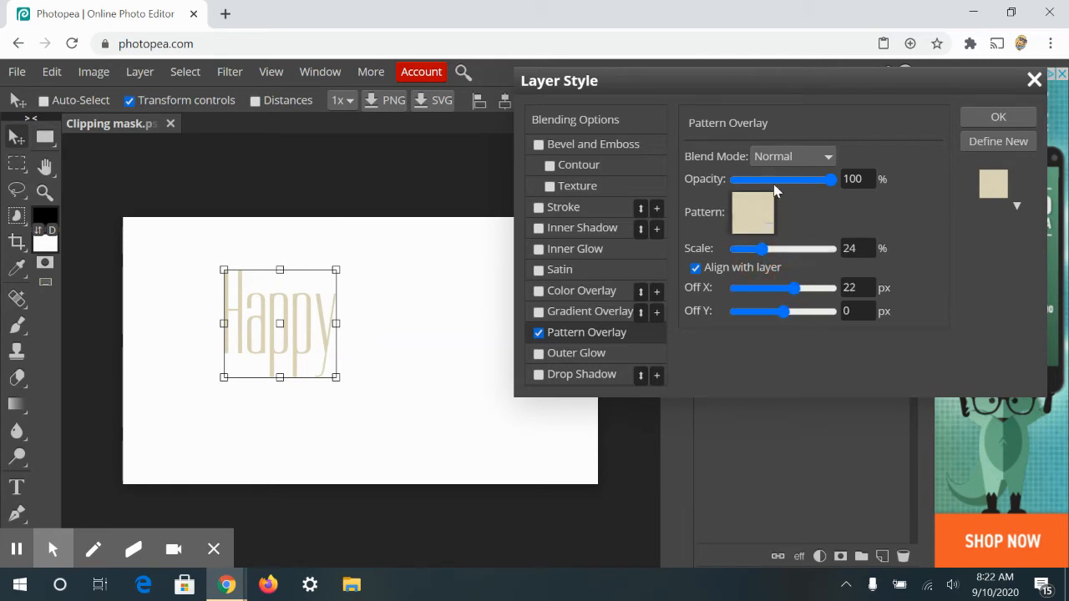
Add a red color overlay and the blue drop shadow to the Happy text, saving the combination as a new style
{"action": "left_click", "coordinate": [539, 292]}
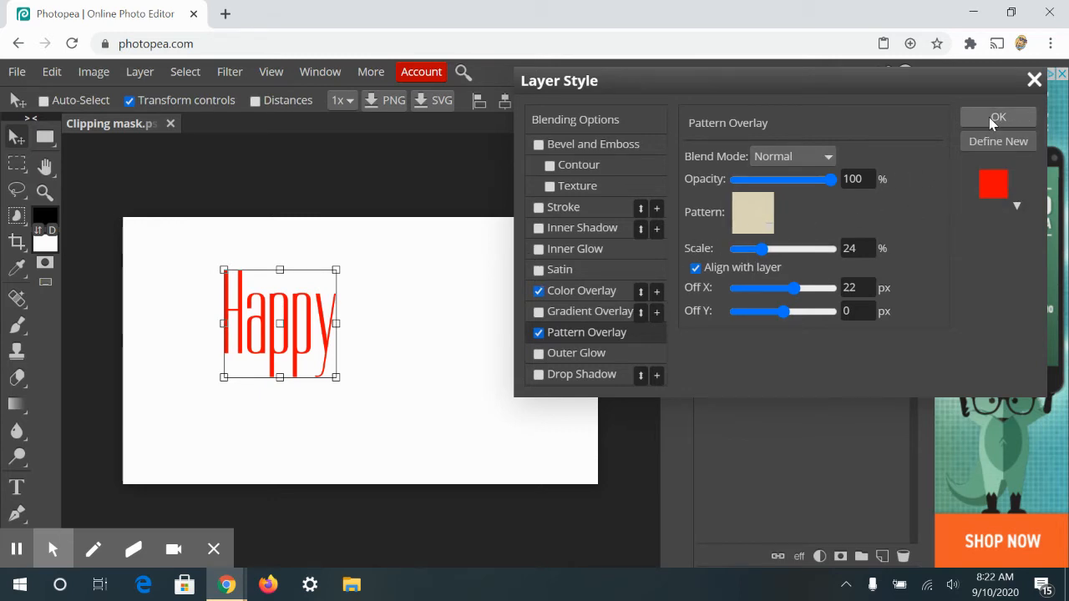
{"action": "left_click", "coordinate": [538, 375]}
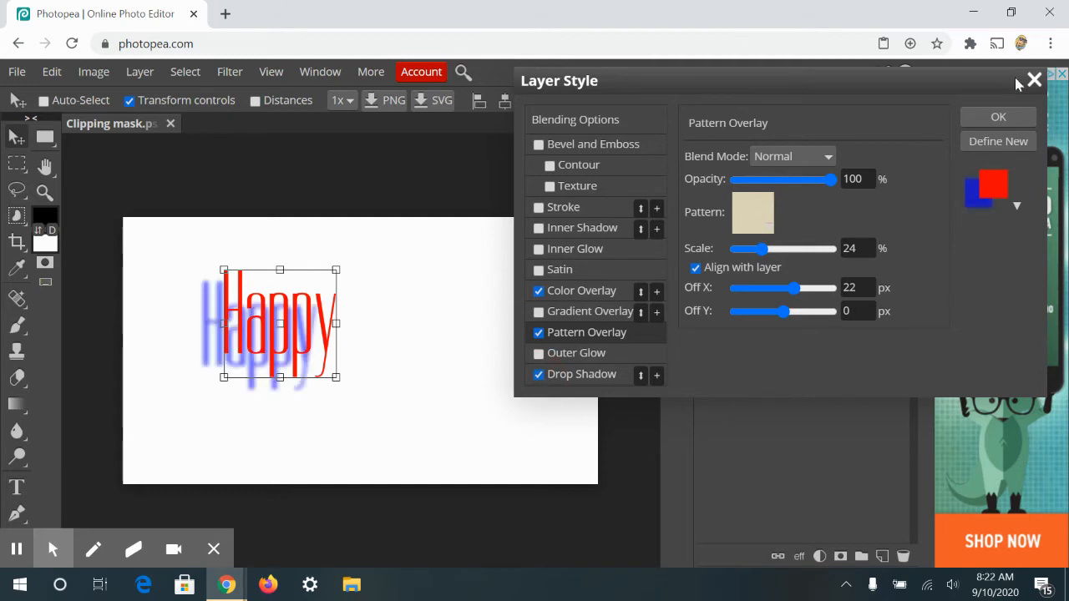
{"action": "left_click", "coordinate": [986, 140]}
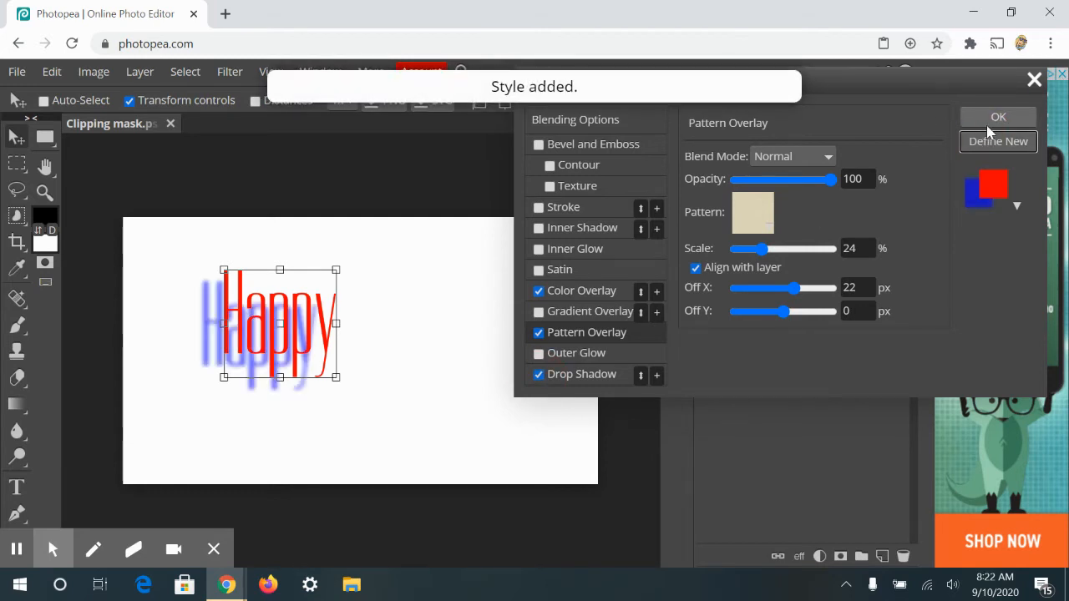
{"action": "left_click", "coordinate": [987, 125]}
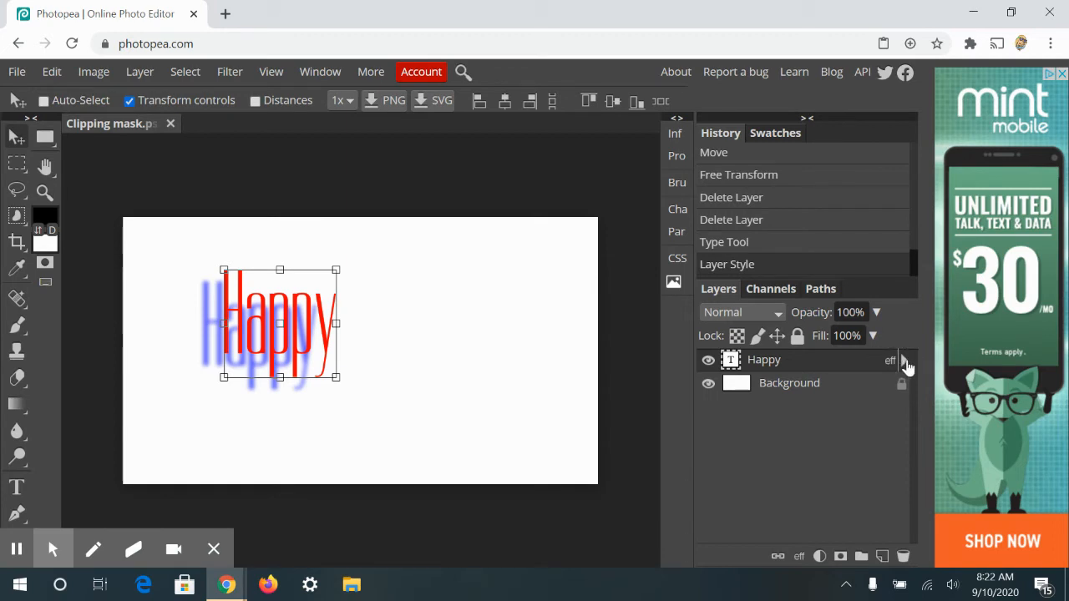
Expand the Happy layer's effects and toggle the visibility of each one, from Drop Shadow up to Bevel and Emboss, restoring each state
{"action": "left_click", "coordinate": [904, 361]}
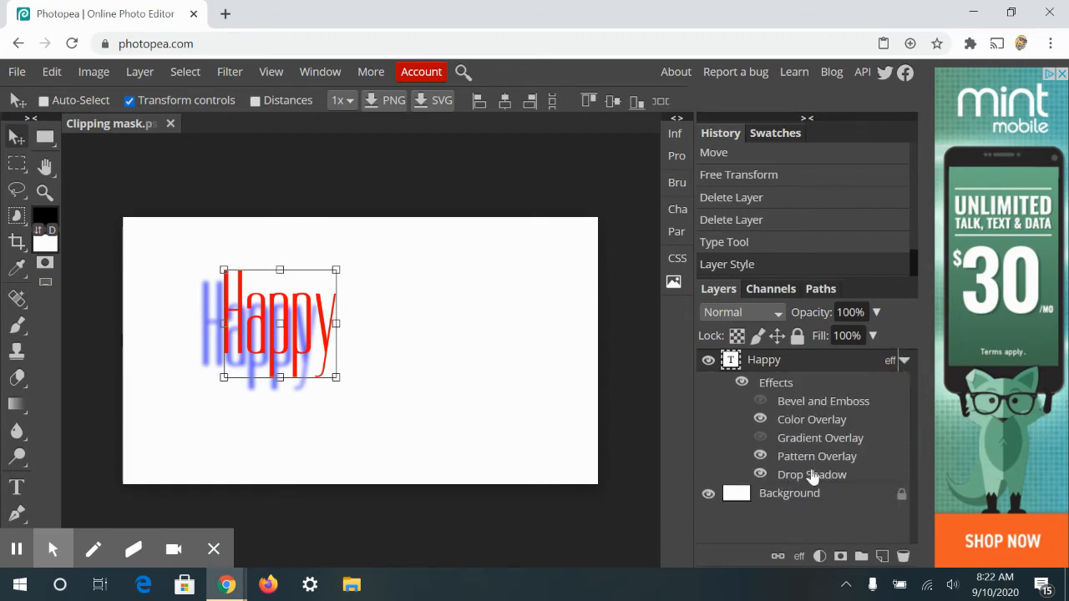
{"action": "left_click", "coordinate": [759, 474]}
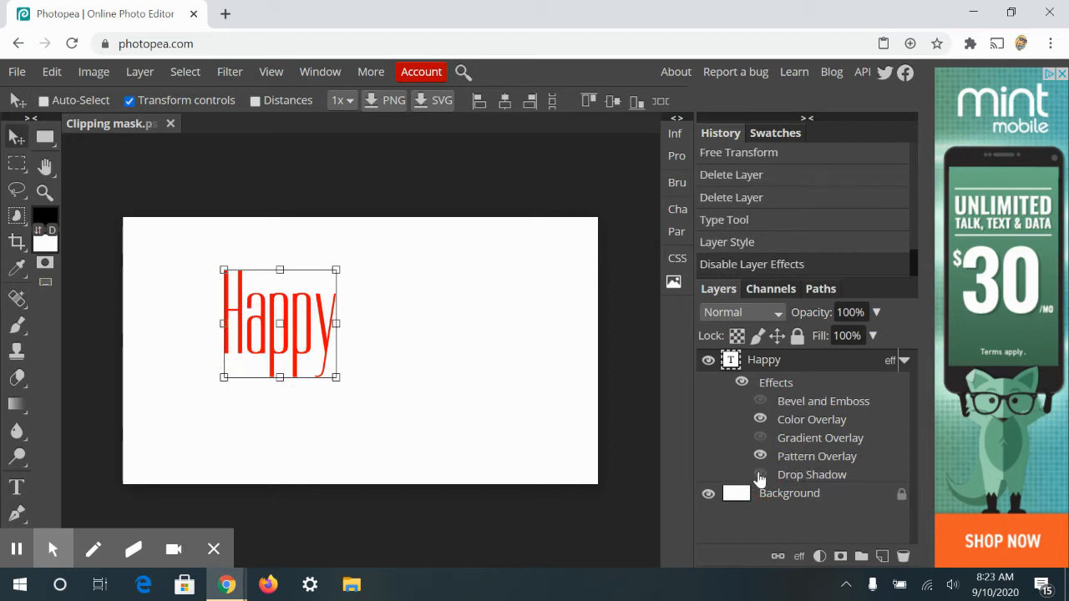
{"action": "left_click", "coordinate": [759, 473]}
{"action": "left_click", "coordinate": [759, 457]}
{"action": "left_click", "coordinate": [760, 457]}
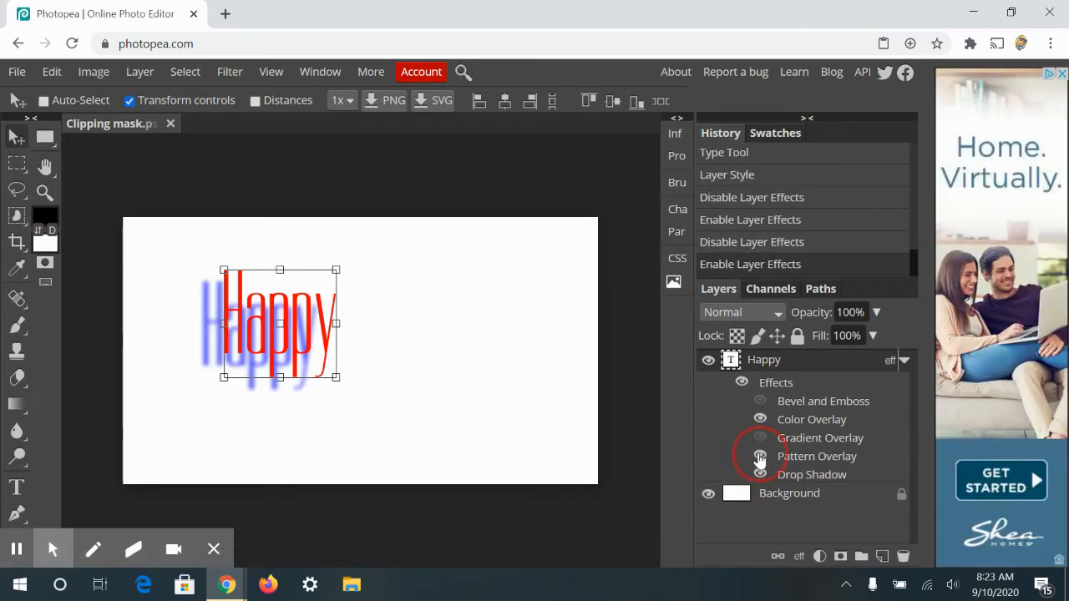
{"action": "left_click", "coordinate": [760, 439]}
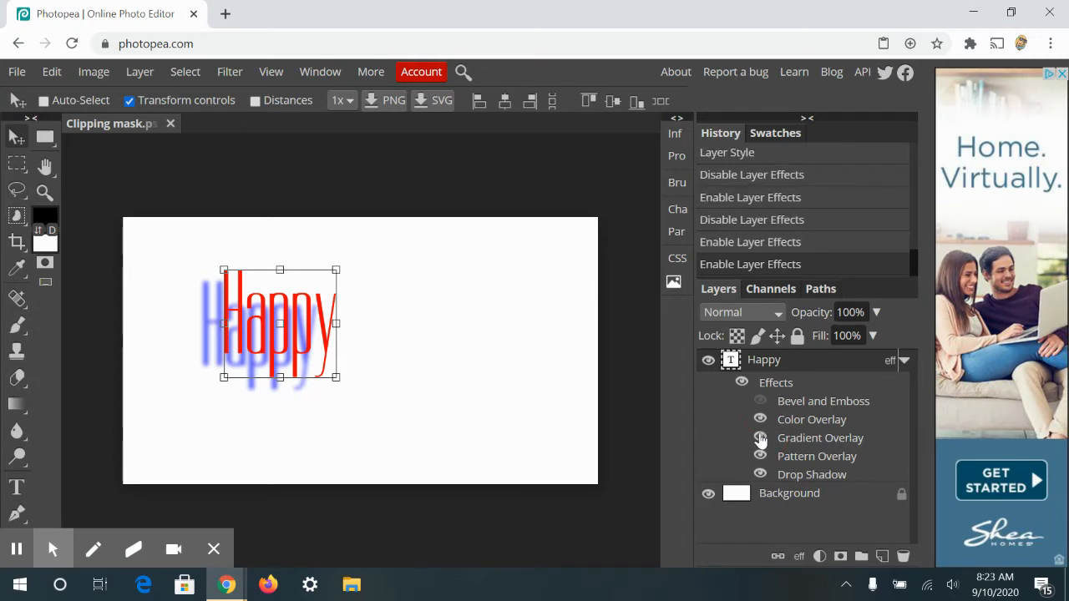
{"action": "left_click", "coordinate": [760, 439]}
{"action": "left_click", "coordinate": [760, 420]}
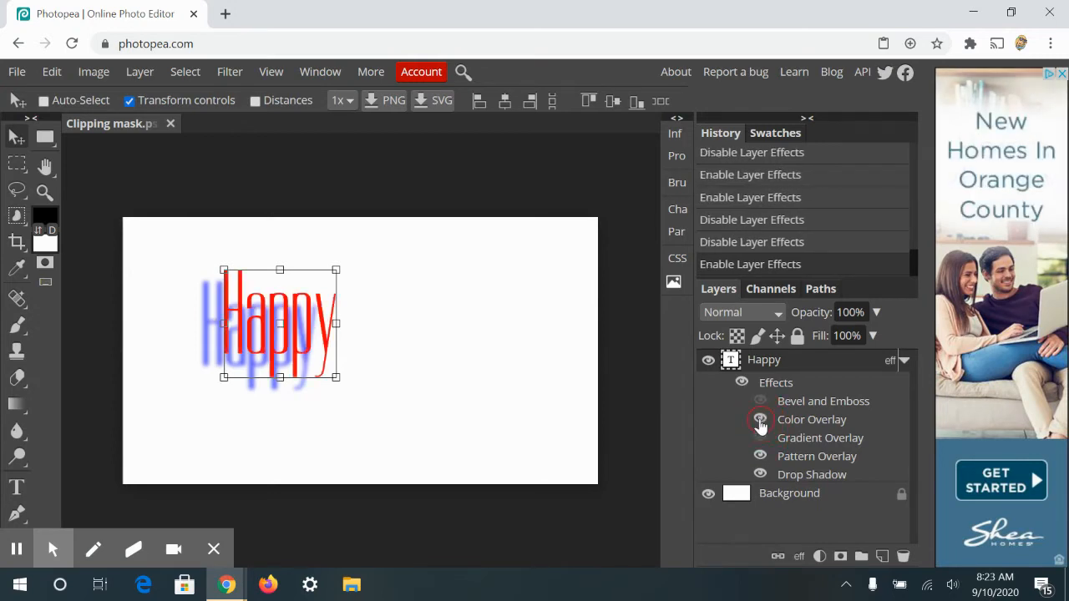
{"action": "left_click", "coordinate": [760, 402]}
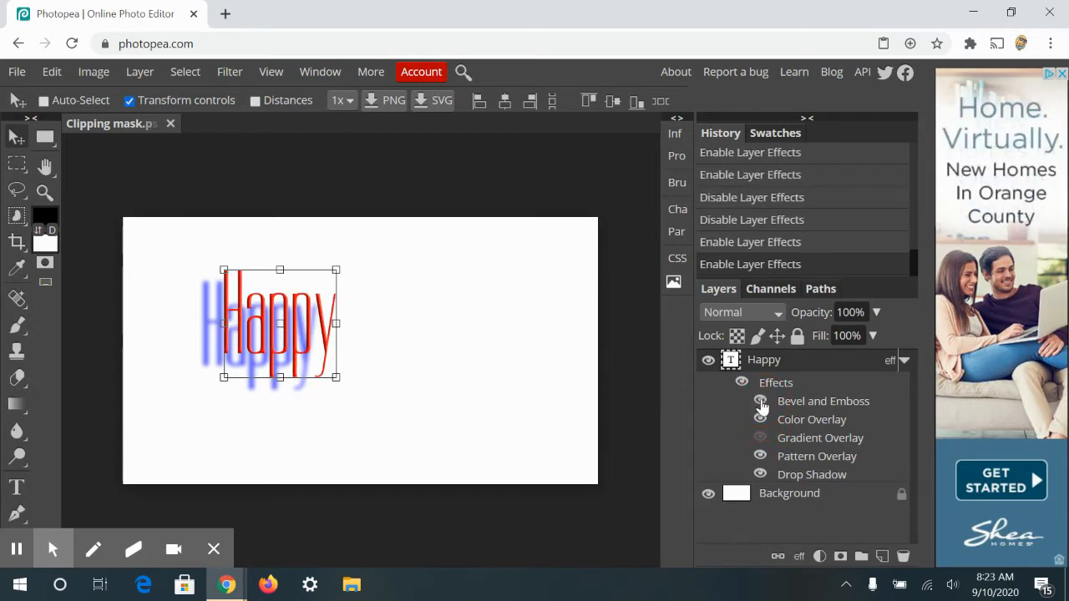
{"action": "left_click", "coordinate": [761, 402]}
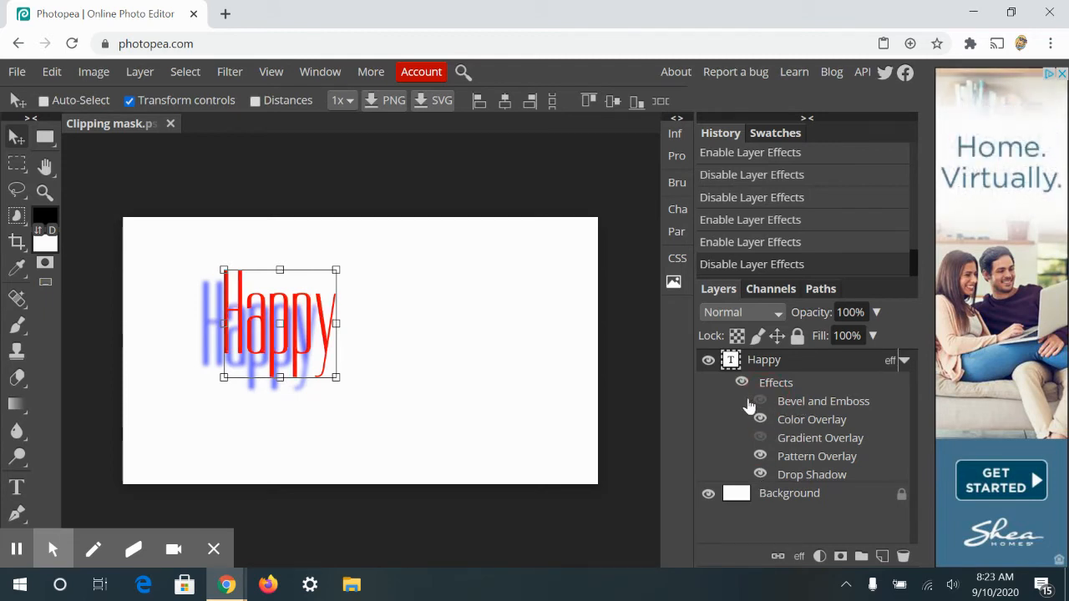
Delete the Bevel and Emboss, Gradient Overlay and Pattern Overlay effects from the Happy layer
{"action": "left_click_drag", "start_coordinate": [821, 406], "coordinate": [904, 557]}
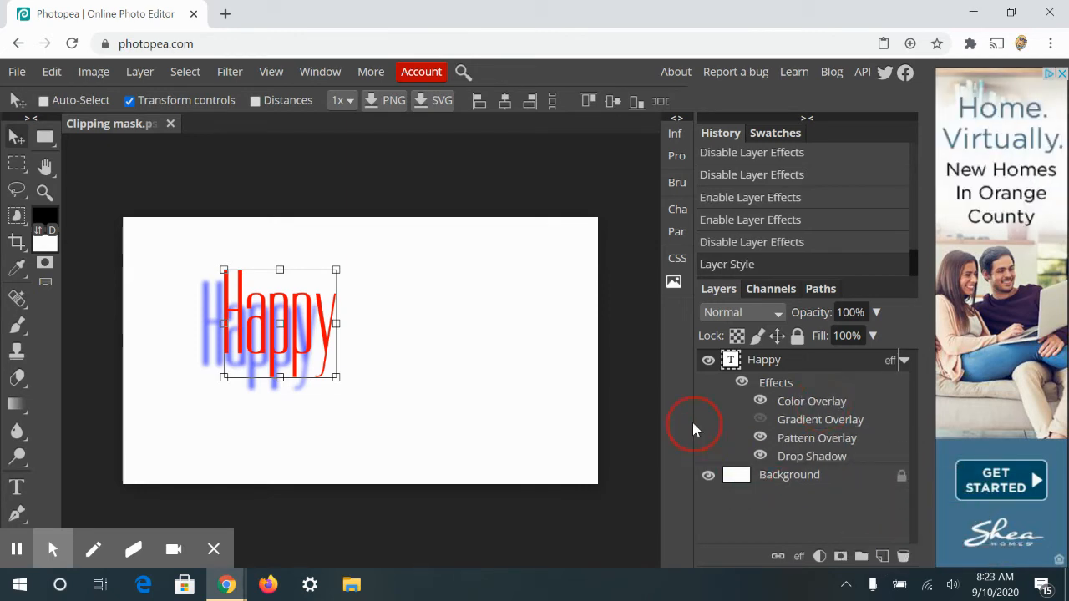
{"action": "left_click_drag", "start_coordinate": [823, 426], "coordinate": [873, 431]}
{"action": "left_click_drag", "start_coordinate": [792, 428], "coordinate": [905, 558]}
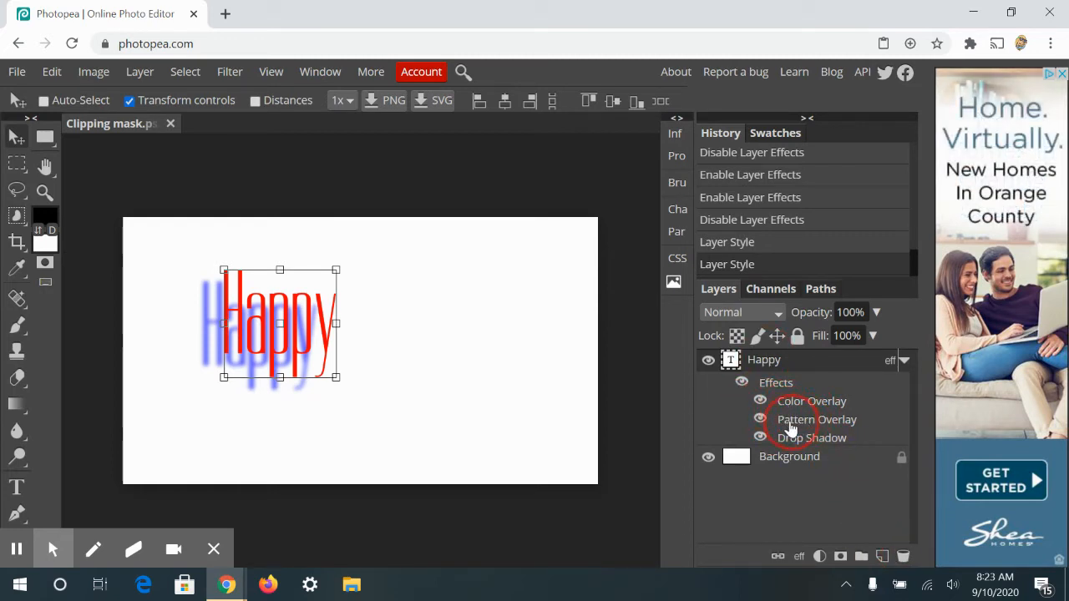
{"action": "left_click_drag", "start_coordinate": [790, 429], "coordinate": [902, 557]}
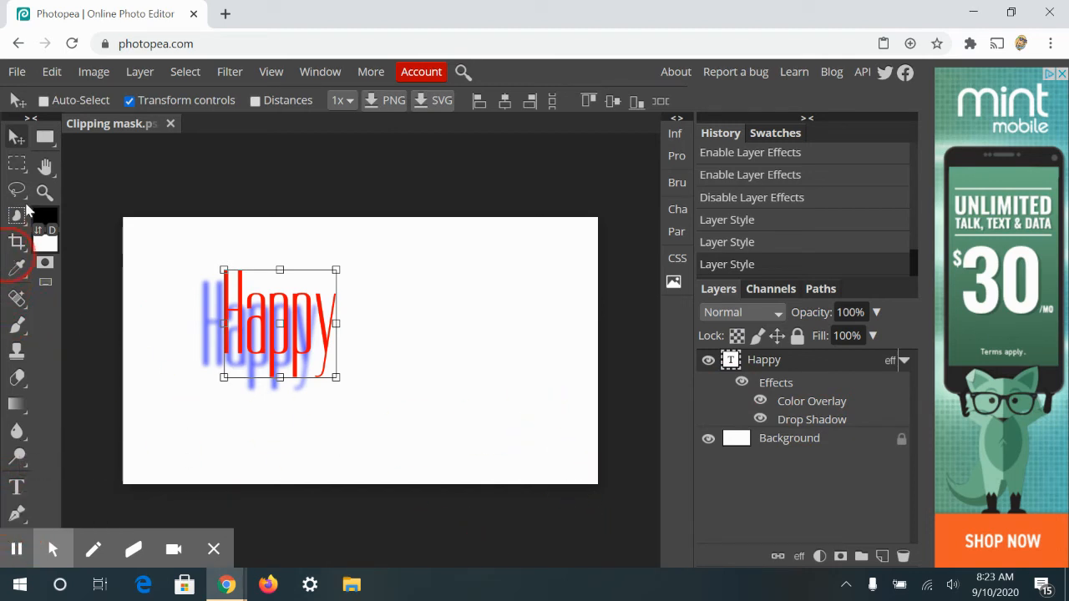
Draw a five-pointed parametric star beside the Happy text and fill it with yellow
{"action": "left_click", "coordinate": [48, 137]}
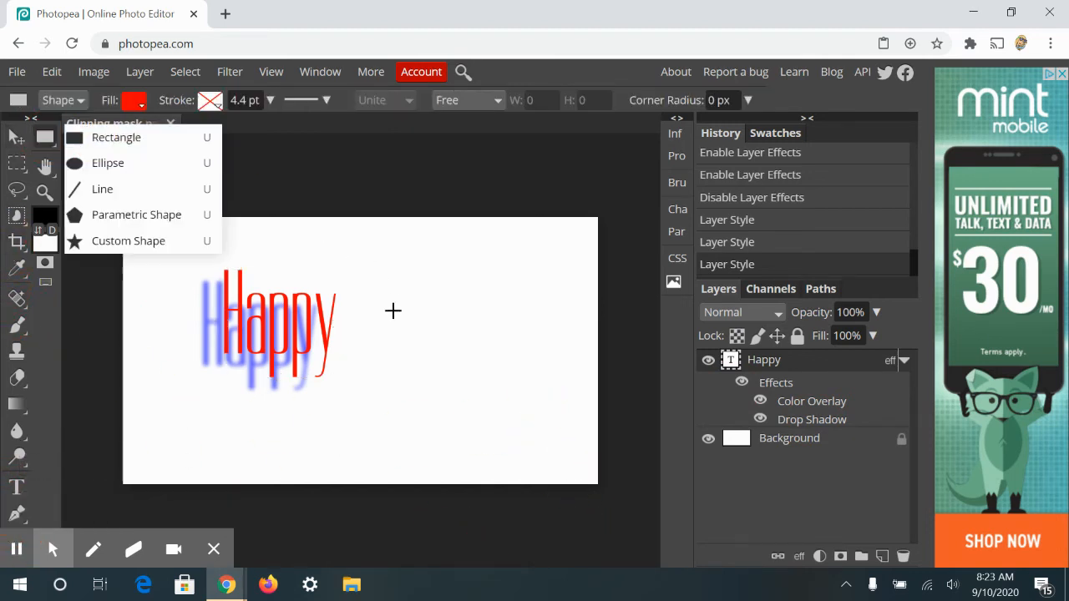
{"action": "left_click", "coordinate": [125, 215]}
{"action": "left_click", "coordinate": [448, 102]}
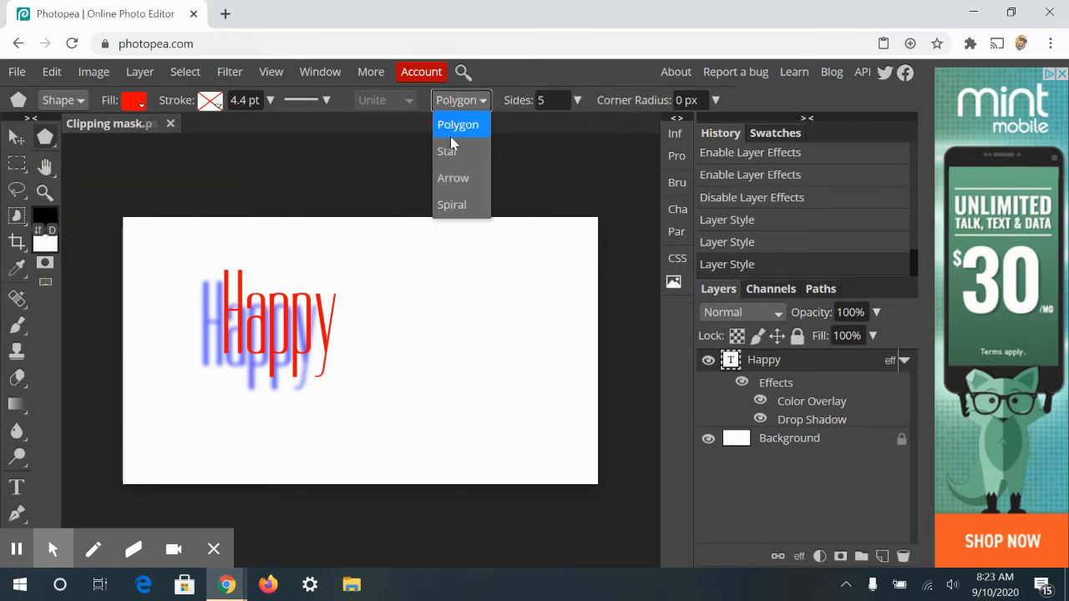
{"action": "left_click", "coordinate": [448, 175]}
{"action": "left_click", "coordinate": [466, 100]}
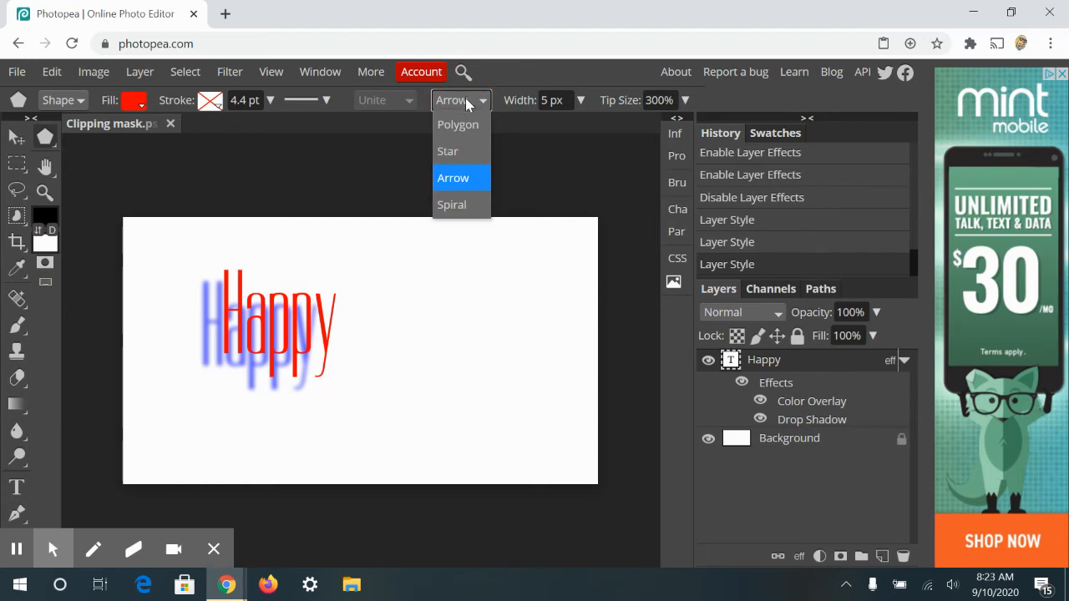
{"action": "left_click", "coordinate": [459, 154]}
{"action": "left_click_drag", "start_coordinate": [453, 308], "coordinate": [498, 360]}
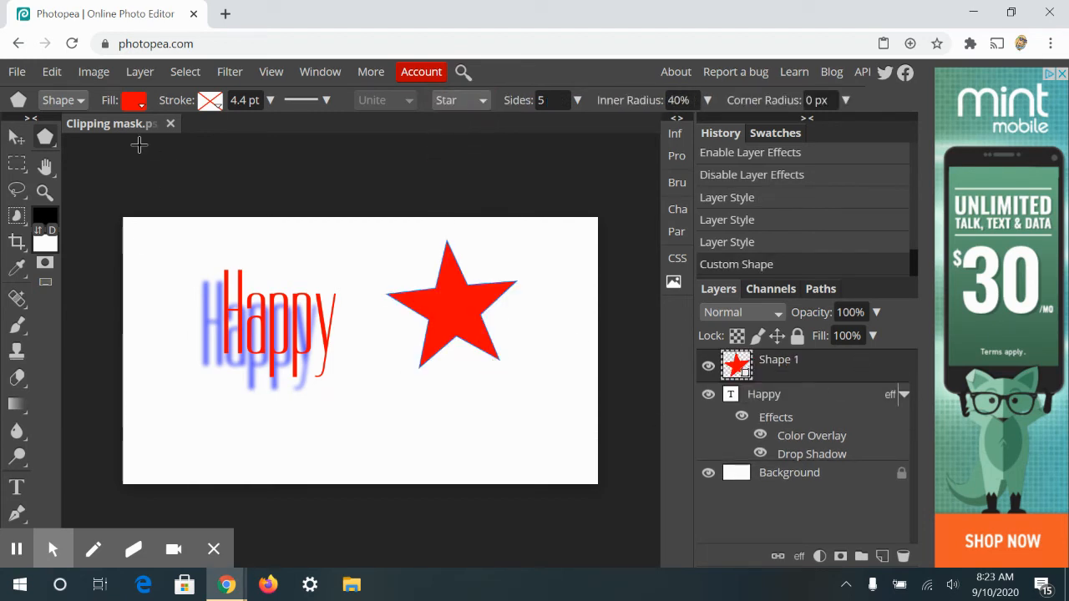
{"action": "left_click", "coordinate": [135, 102]}
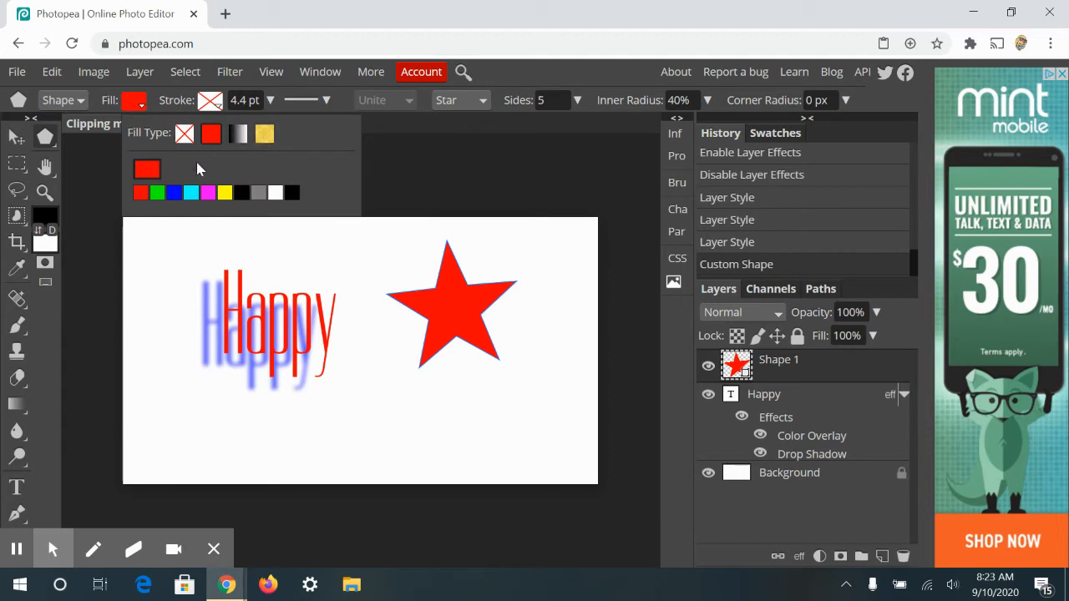
{"action": "left_click", "coordinate": [225, 193]}
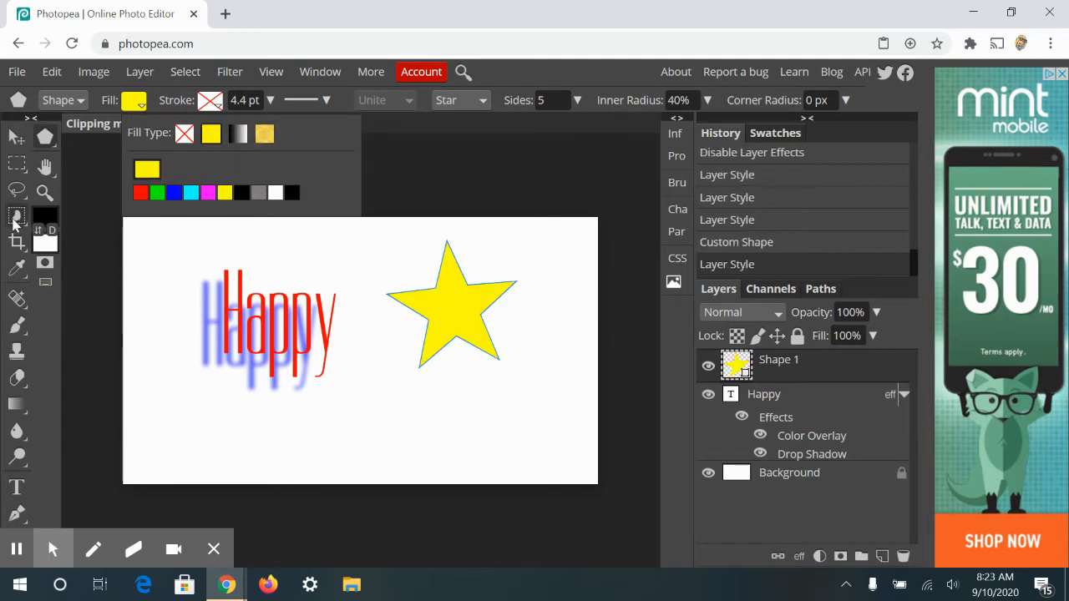
Give the star a dark gray (3d3d3d) drop shadow with distance 24 px, spread 40% and size 71 px
{"action": "left_click", "coordinate": [800, 556]}
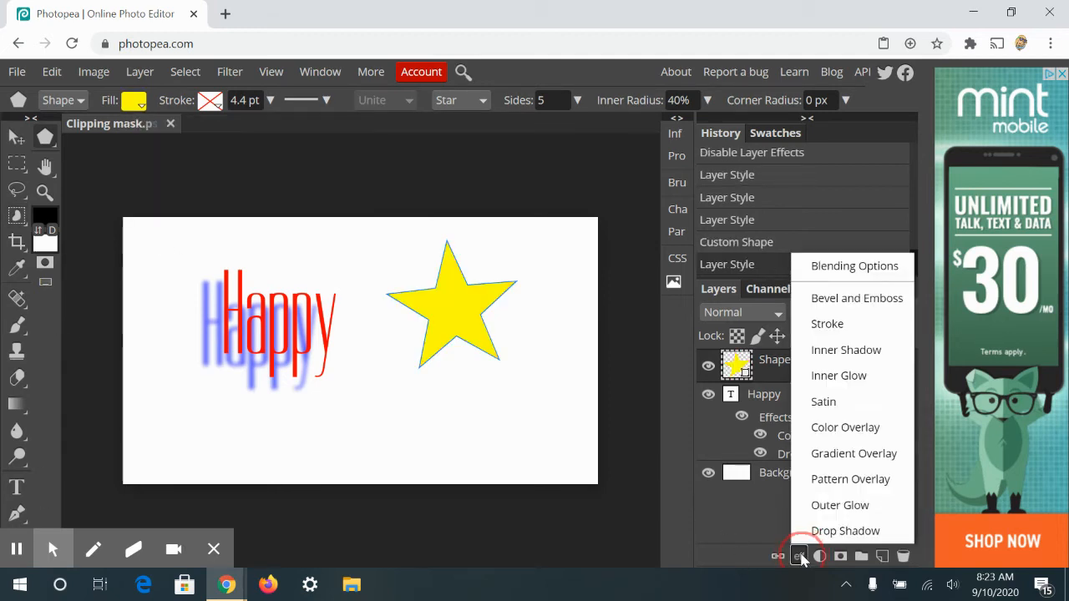
{"action": "mouse_move", "coordinate": [847, 264]}
{"action": "left_mouse_down"}
{"action": "mouse_move", "coordinate": [837, 520]}
{"action": "mouse_move", "coordinate": [825, 429]}
{"action": "mouse_move", "coordinate": [835, 298]}
{"action": "mouse_move", "coordinate": [835, 535]}
{"action": "mouse_move", "coordinate": [852, 266]}
{"action": "left_mouse_up"}
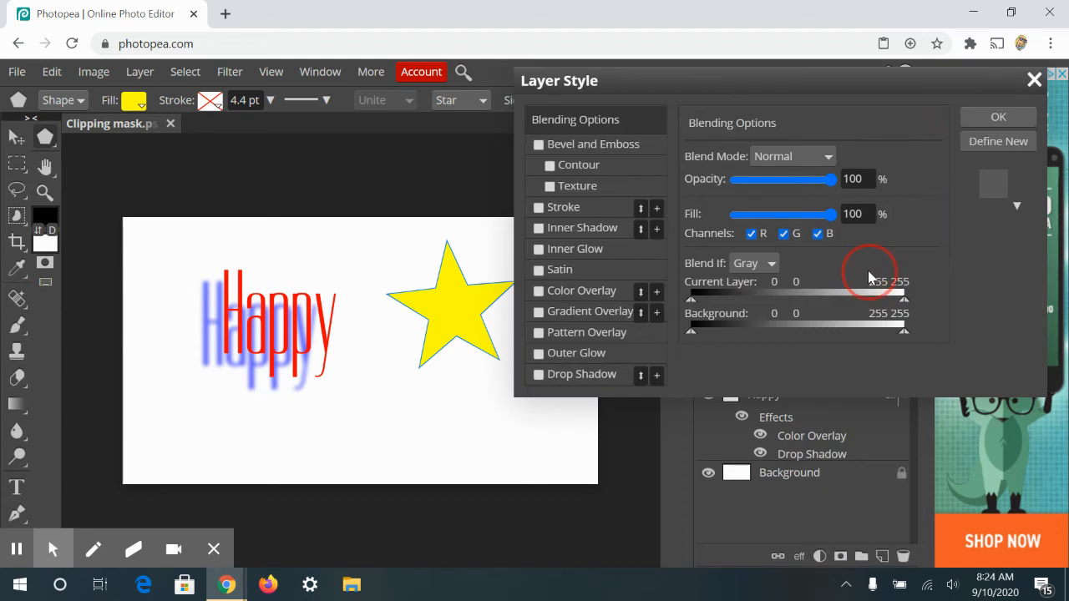
{"action": "left_click_drag", "start_coordinate": [757, 83], "coordinate": [817, 61]}
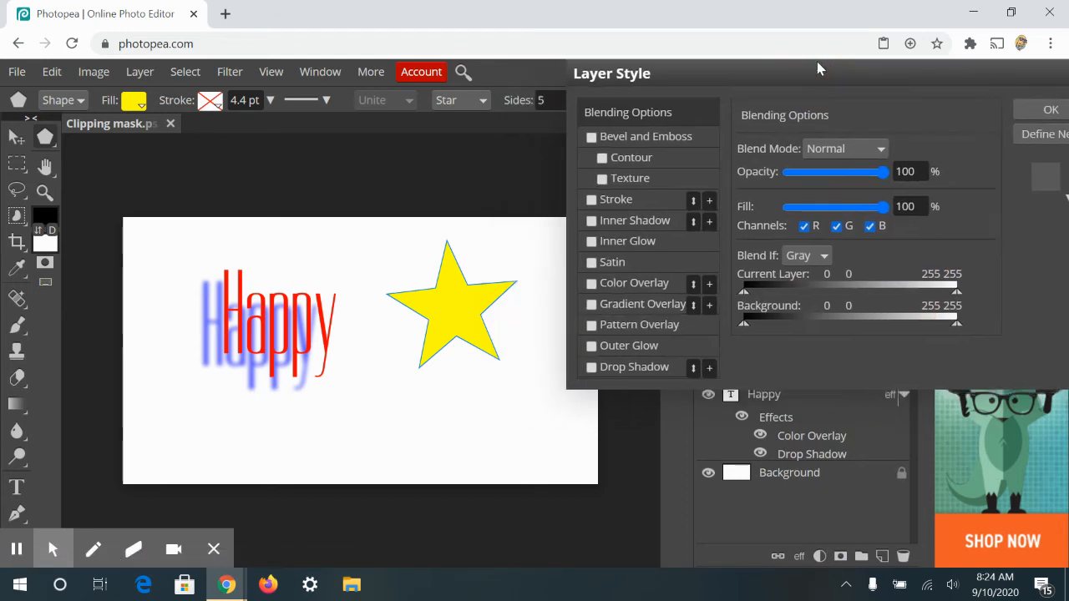
{"action": "left_click", "coordinate": [592, 367]}
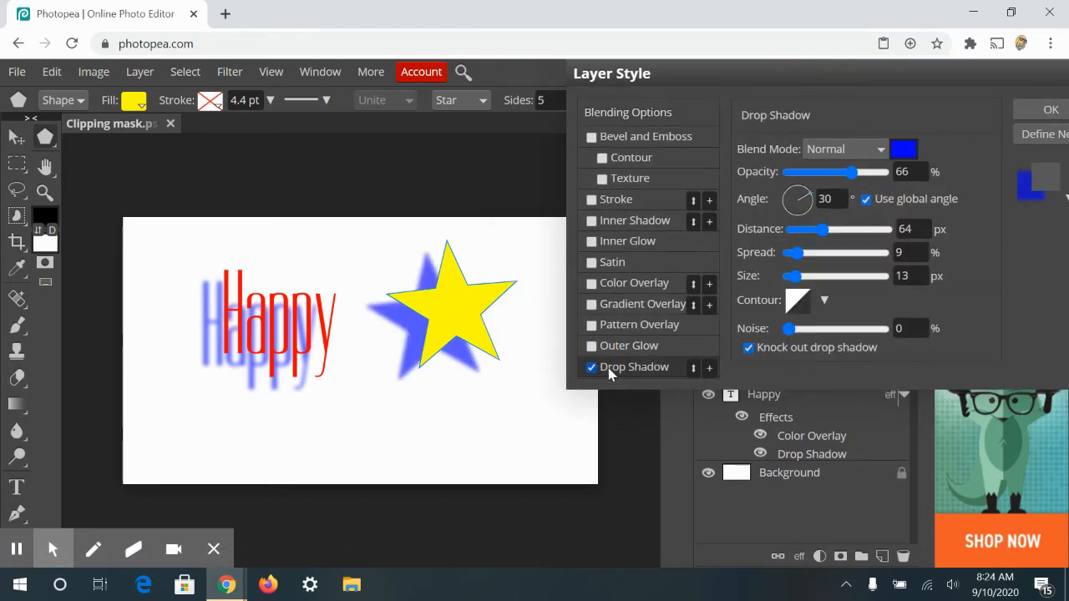
{"action": "left_click", "coordinate": [902, 149]}
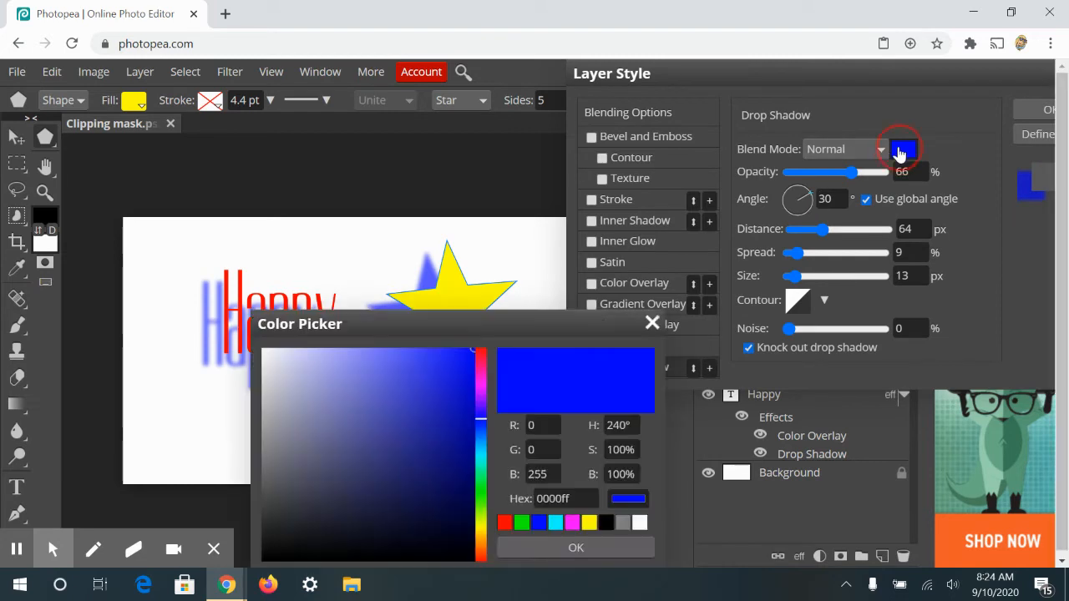
{"action": "mouse_move", "coordinate": [300, 443]}
{"action": "left_mouse_down"}
{"action": "mouse_move", "coordinate": [293, 432]}
{"action": "mouse_move", "coordinate": [239, 511]}
{"action": "left_mouse_up"}
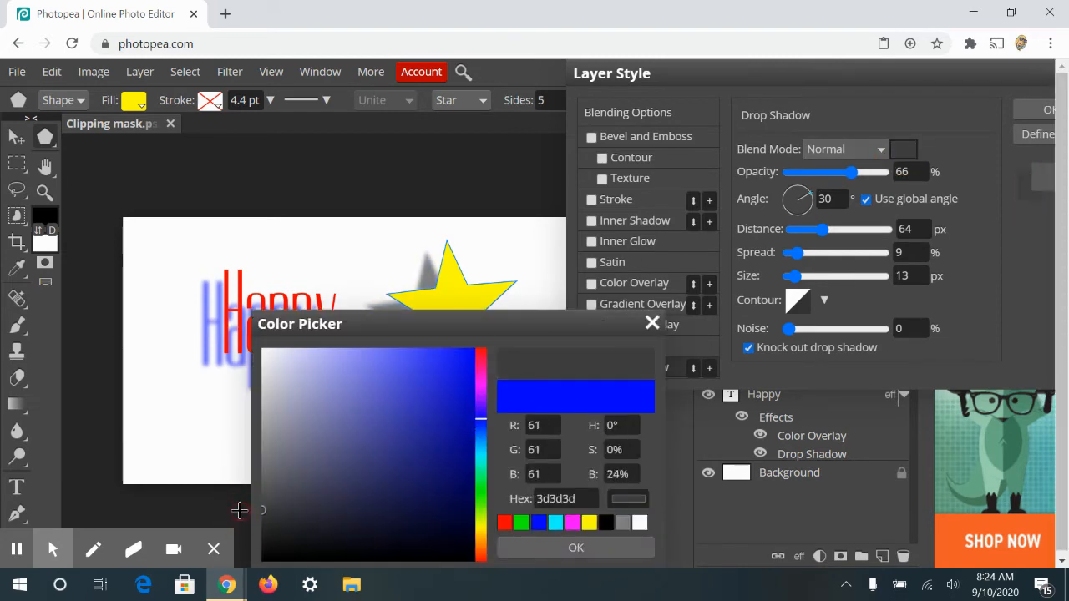
{"action": "left_click", "coordinate": [576, 547]}
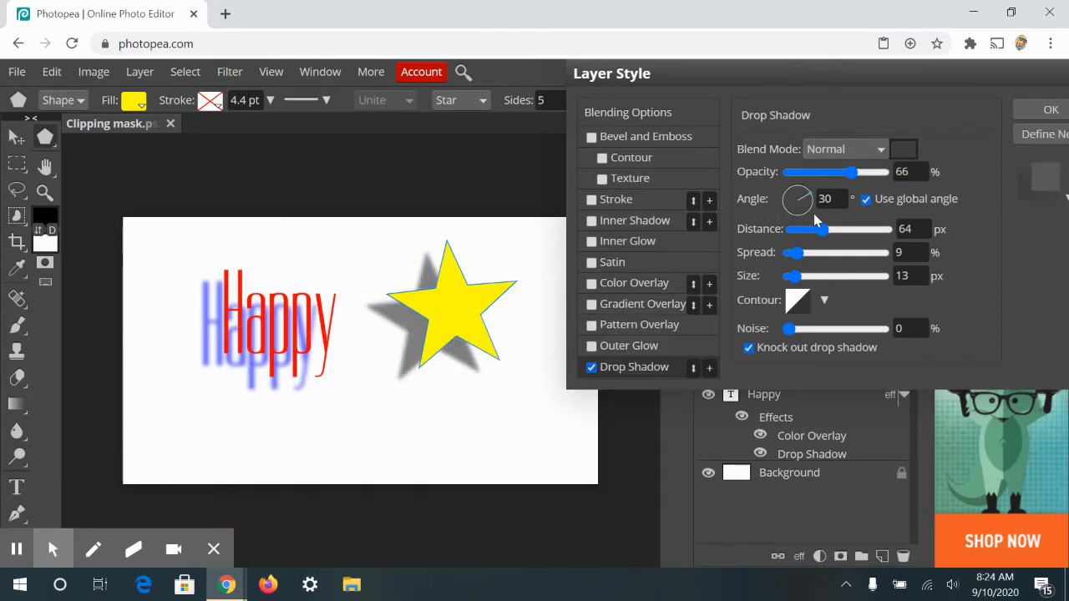
{"action": "left_click_drag", "start_coordinate": [823, 229], "coordinate": [822, 278]}
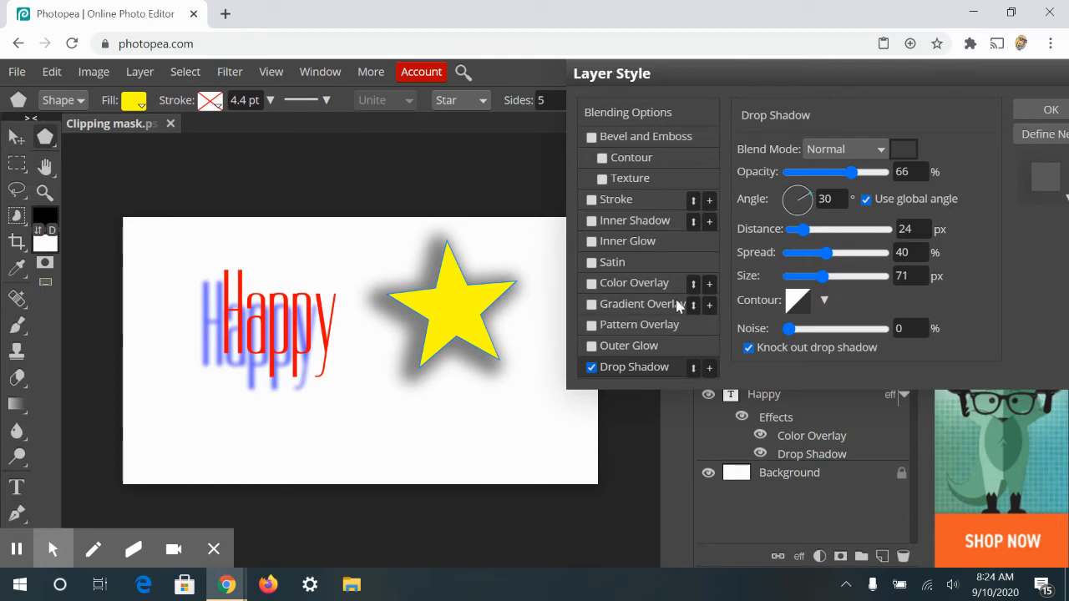
Try a pattern overlay on the star, replace it with a red stroke, and decline the FortiClient reboot request
{"action": "left_click", "coordinate": [608, 326]}
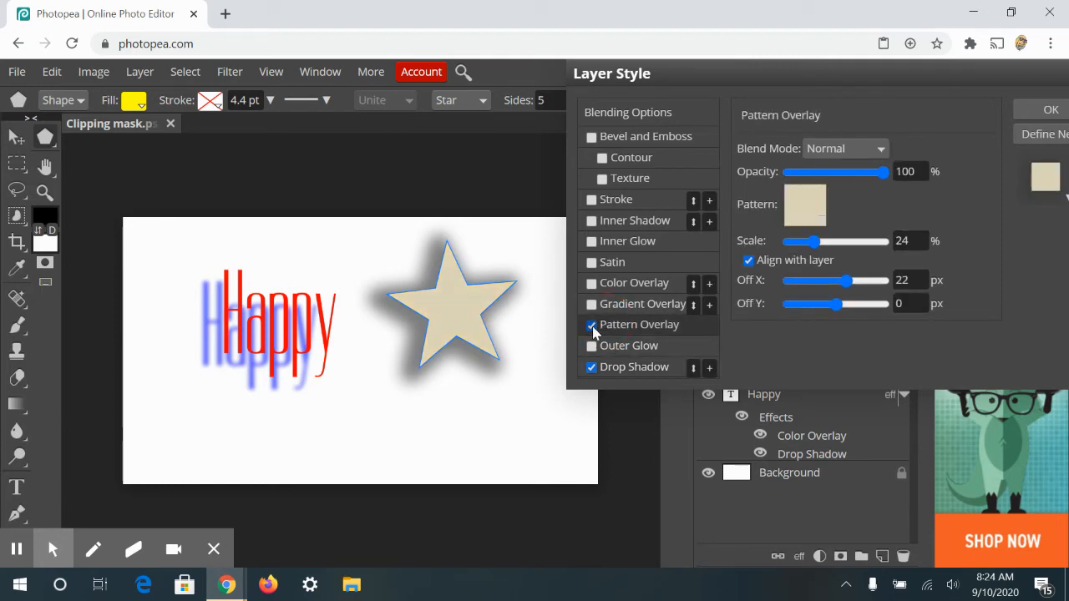
{"action": "left_click", "coordinate": [592, 325]}
{"action": "left_click", "coordinate": [591, 201]}
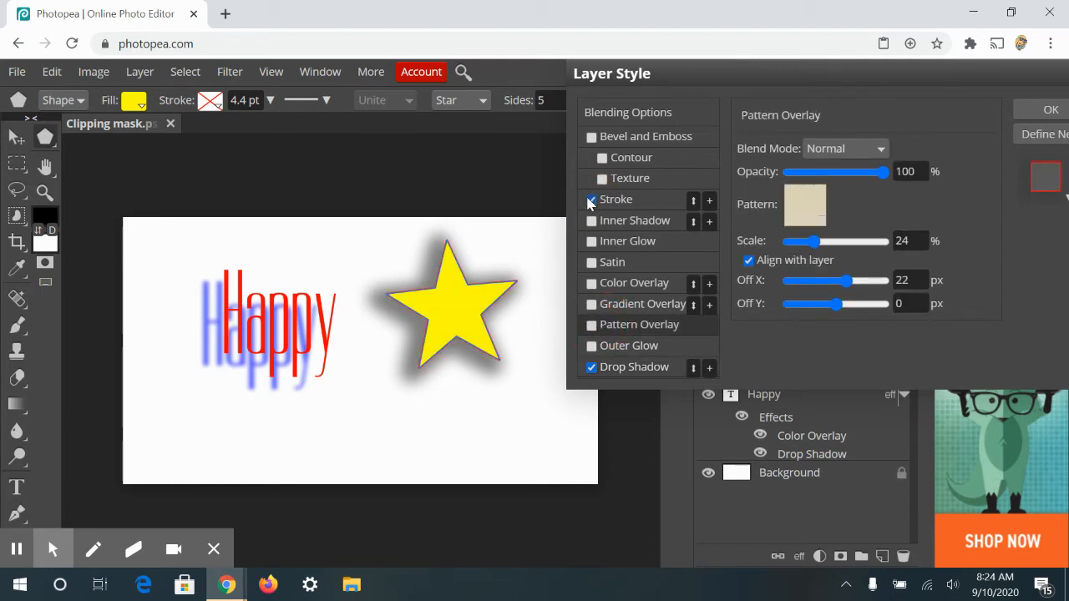
{"action": "left_click", "coordinate": [589, 199]}
{"action": "left_click", "coordinate": [591, 200]}
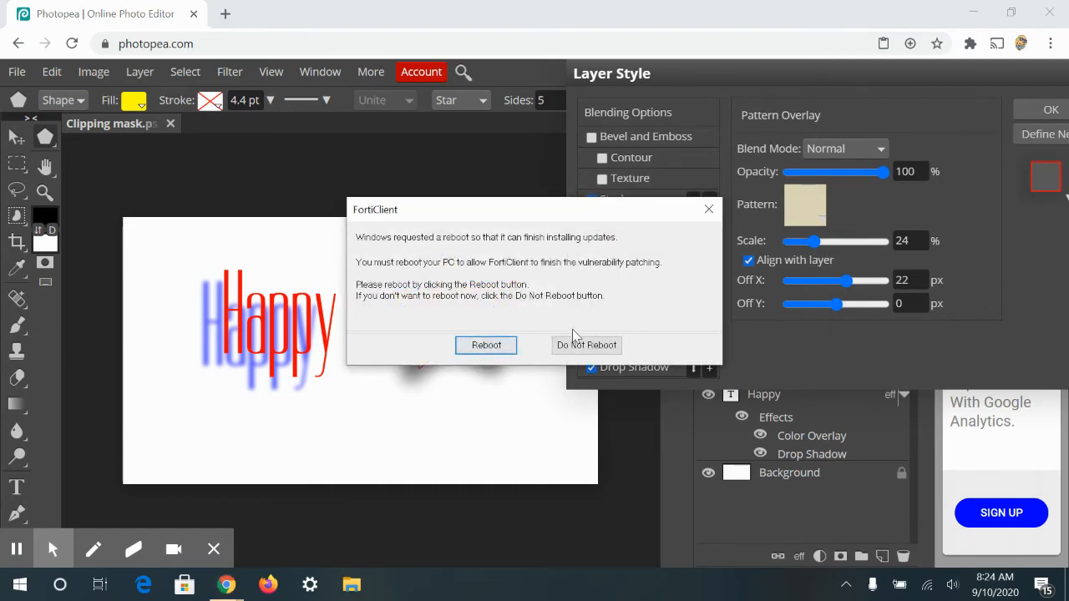
{"action": "left_click", "coordinate": [589, 346]}
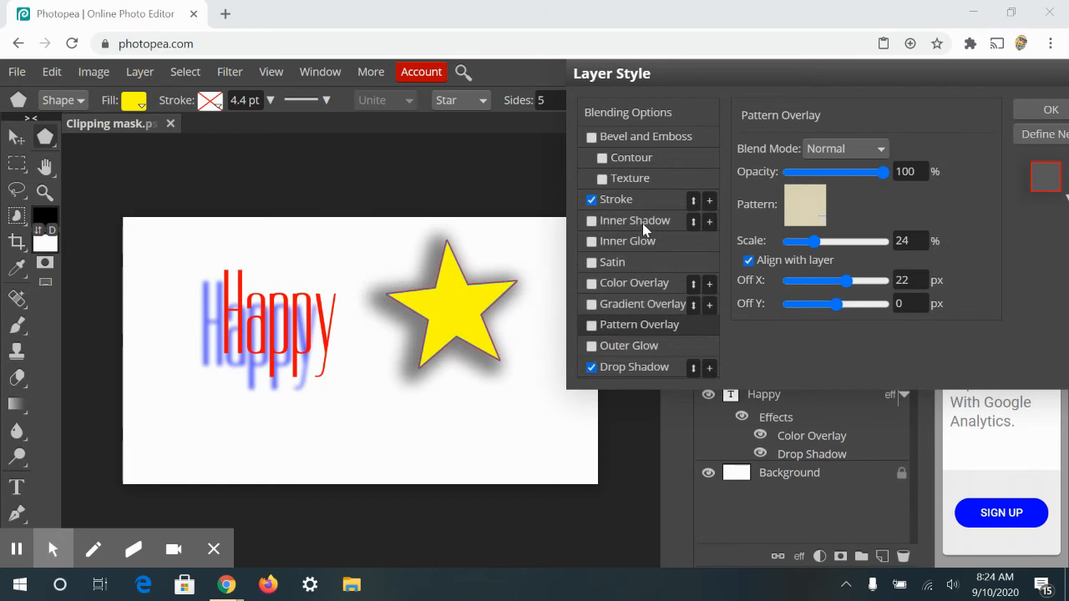
Try the Bevel and Emboss effect on the star and turn it off again
{"action": "left_click", "coordinate": [595, 144]}
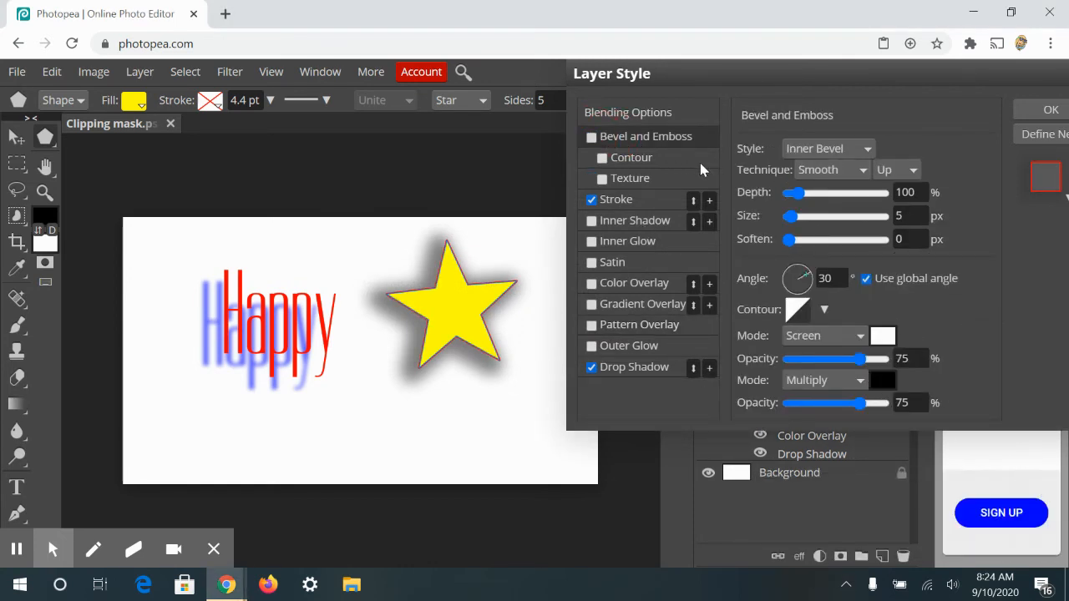
{"action": "left_click", "coordinate": [592, 137]}
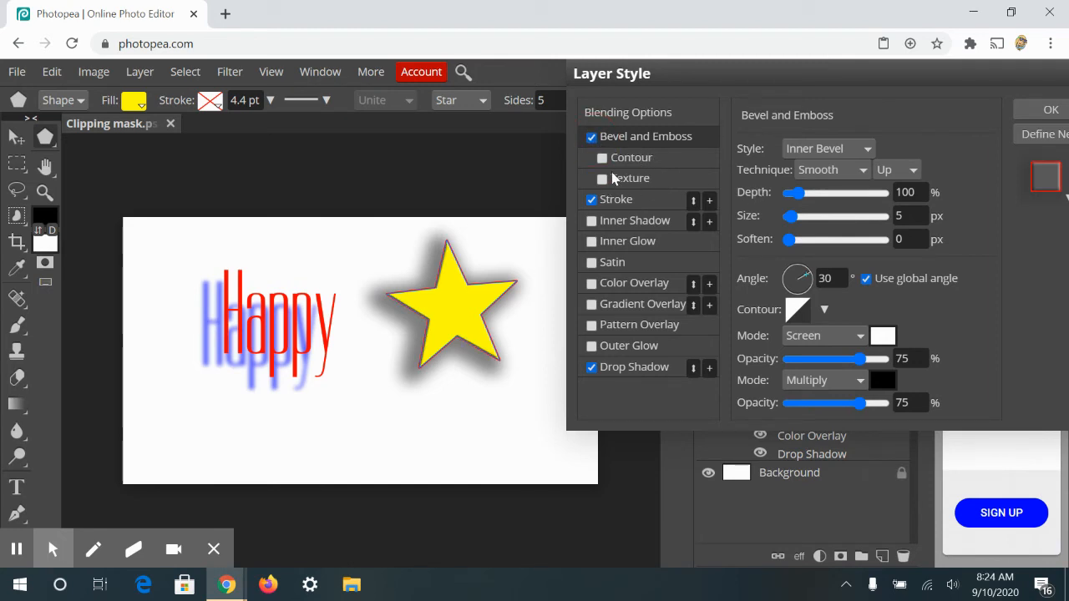
{"action": "left_click", "coordinate": [593, 138]}
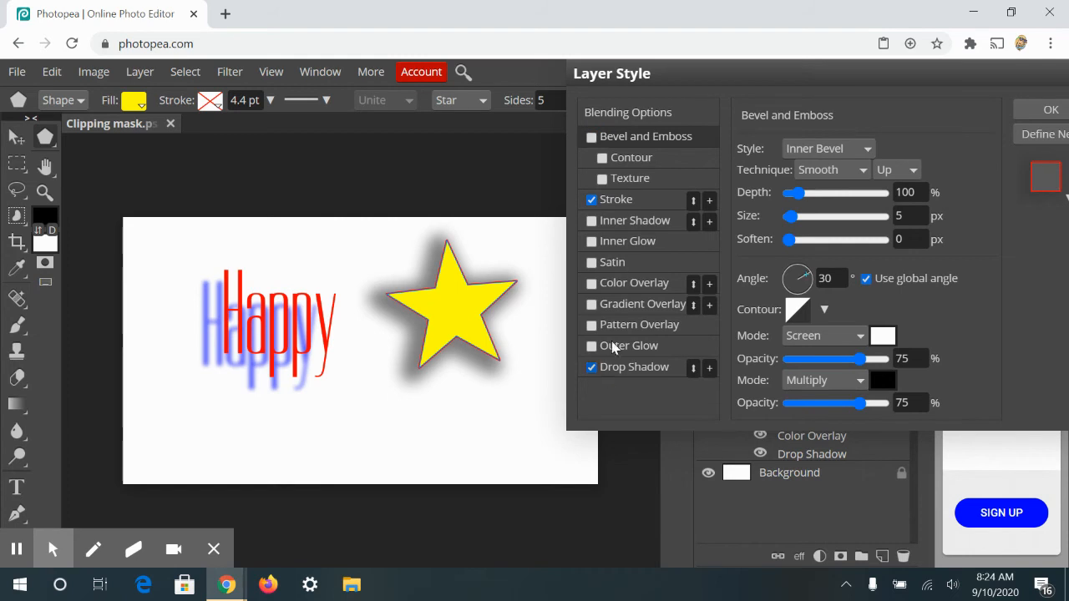
Give the star a linear gradient overlay with the horizontally striped rainbow preset and turn off its stroke
{"action": "left_click", "coordinate": [619, 305]}
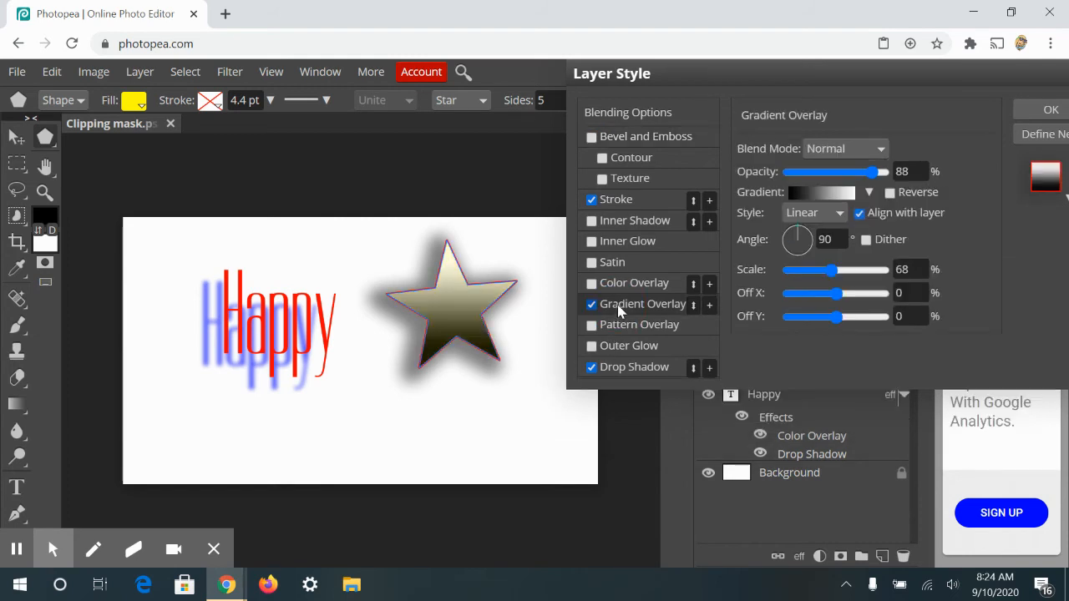
{"action": "left_click", "coordinate": [808, 193]}
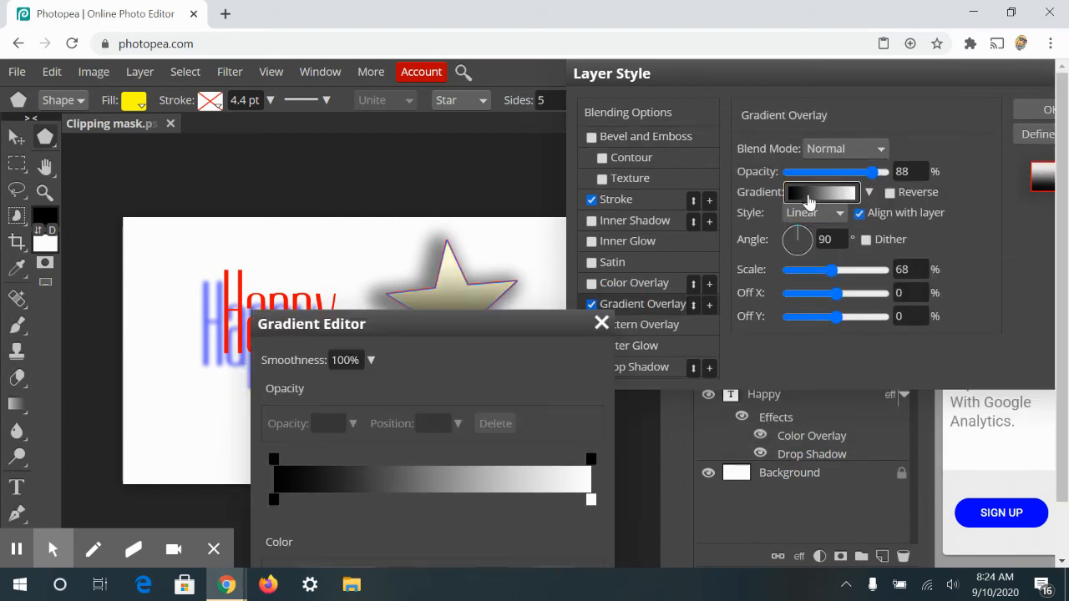
{"action": "left_click_drag", "start_coordinate": [434, 325], "coordinate": [228, 159]}
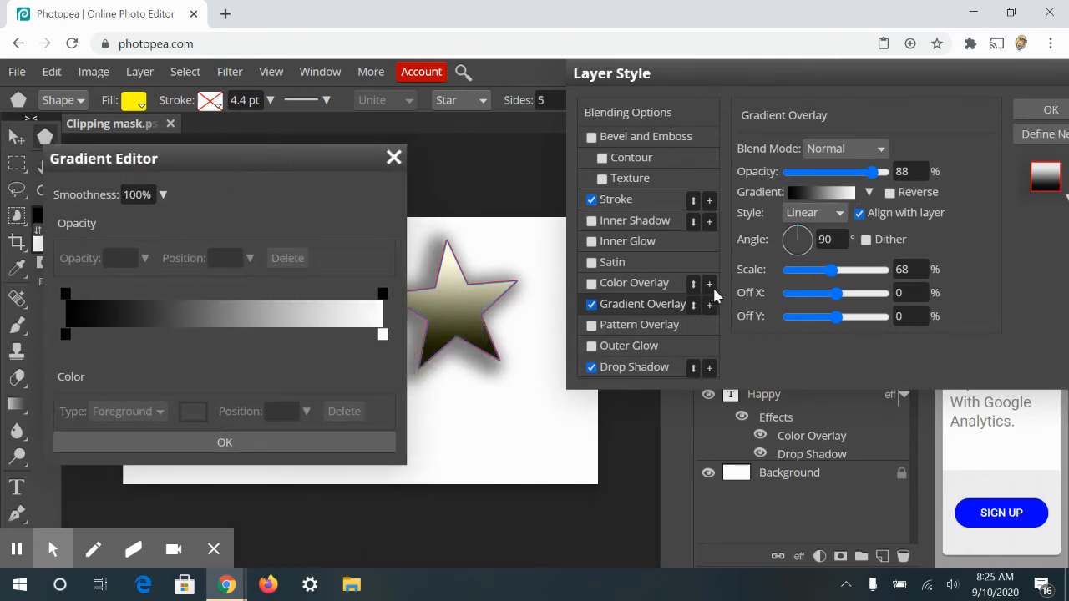
{"action": "left_click", "coordinate": [833, 197]}
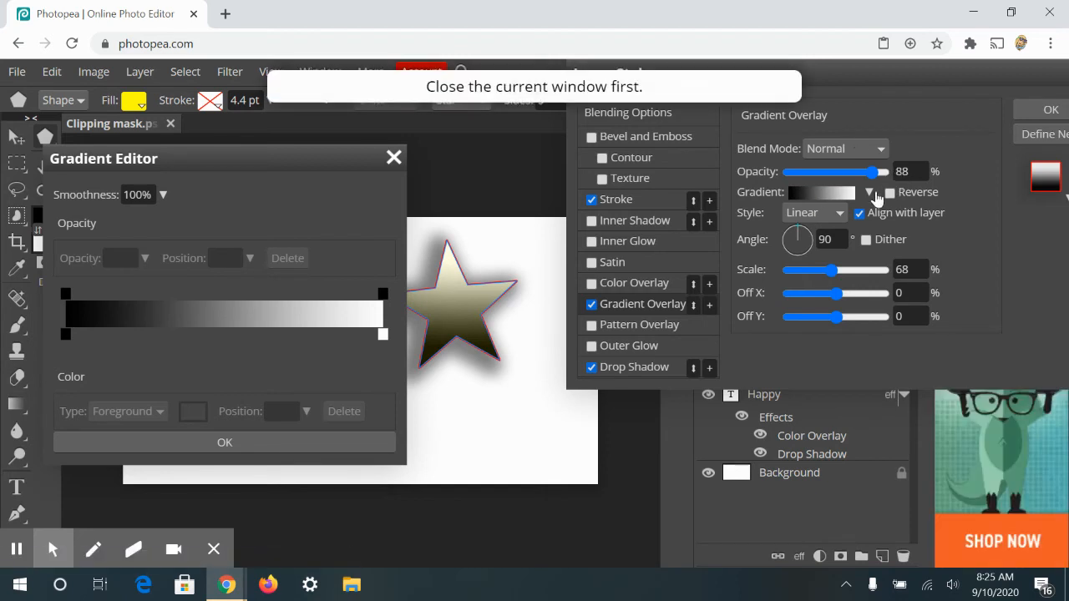
{"action": "right_click", "coordinate": [393, 156]}
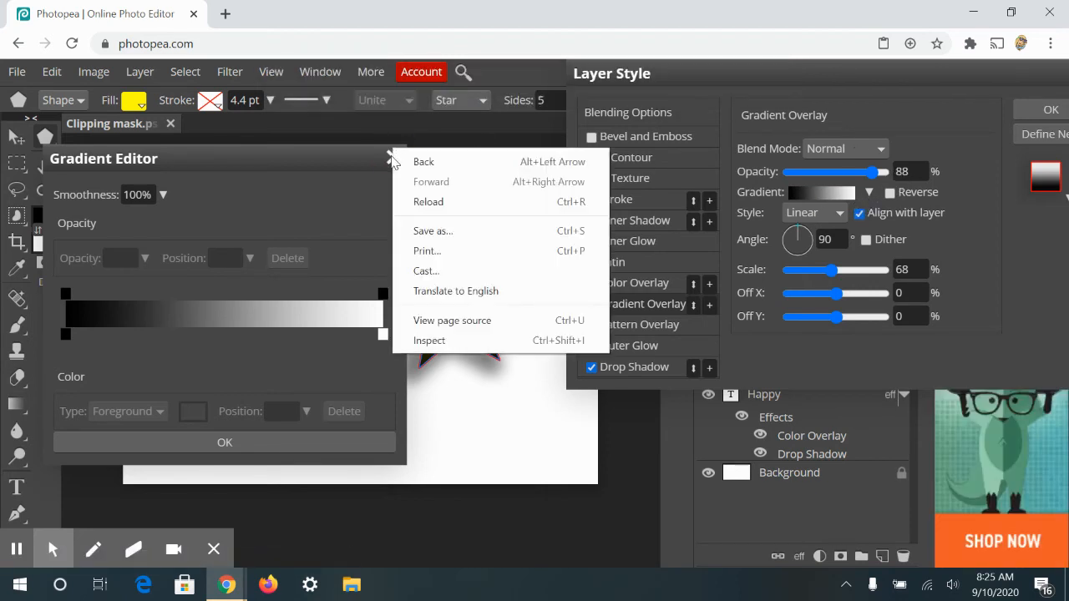
{"action": "left_click", "coordinate": [391, 157]}
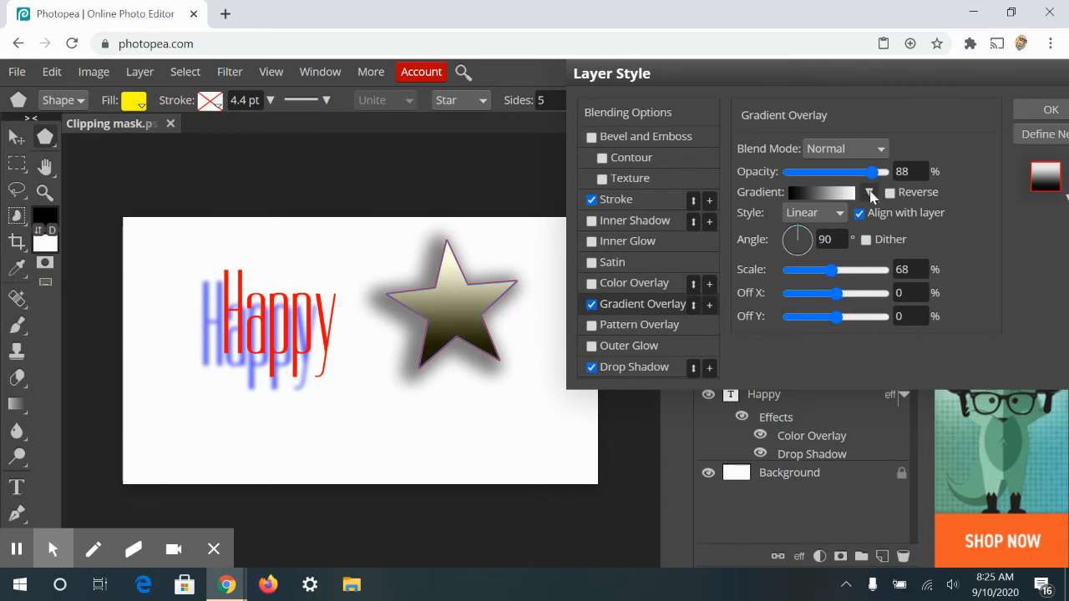
{"action": "left_click", "coordinate": [869, 192]}
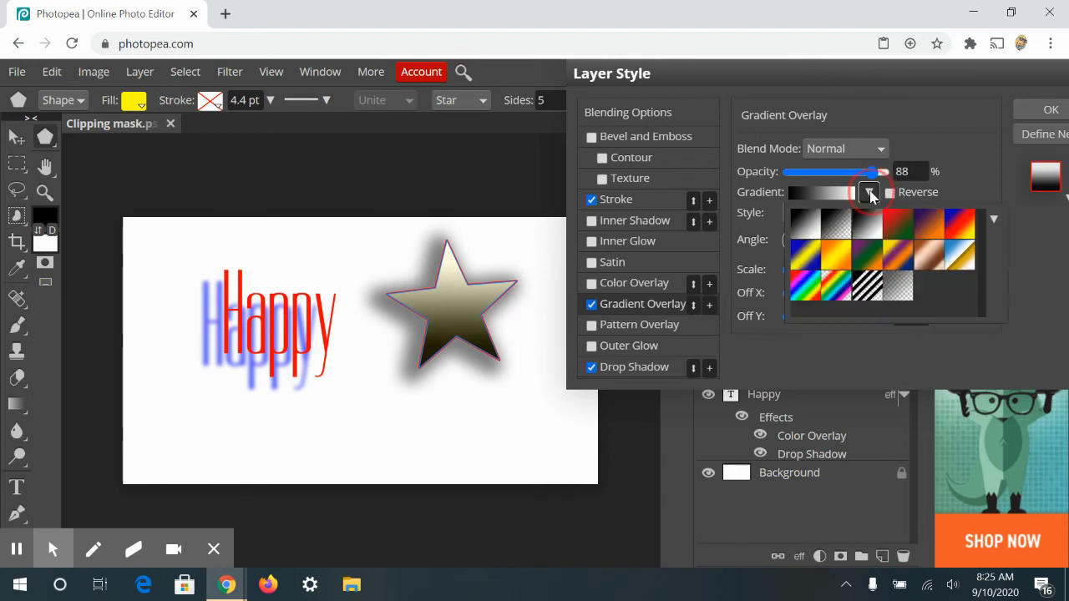
{"action": "left_click", "coordinate": [838, 286]}
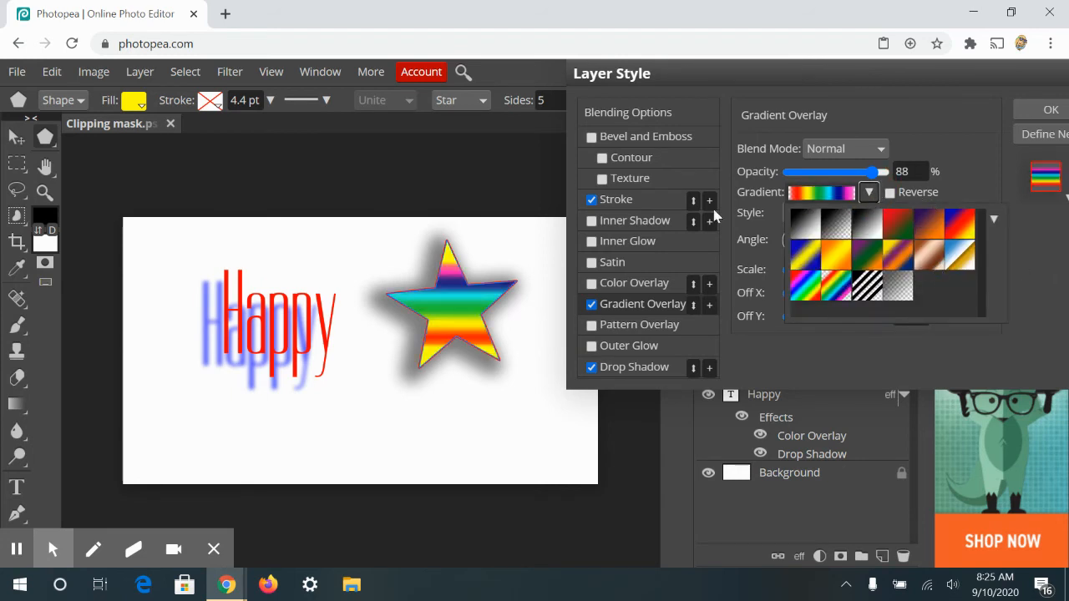
{"action": "left_click", "coordinate": [592, 201]}
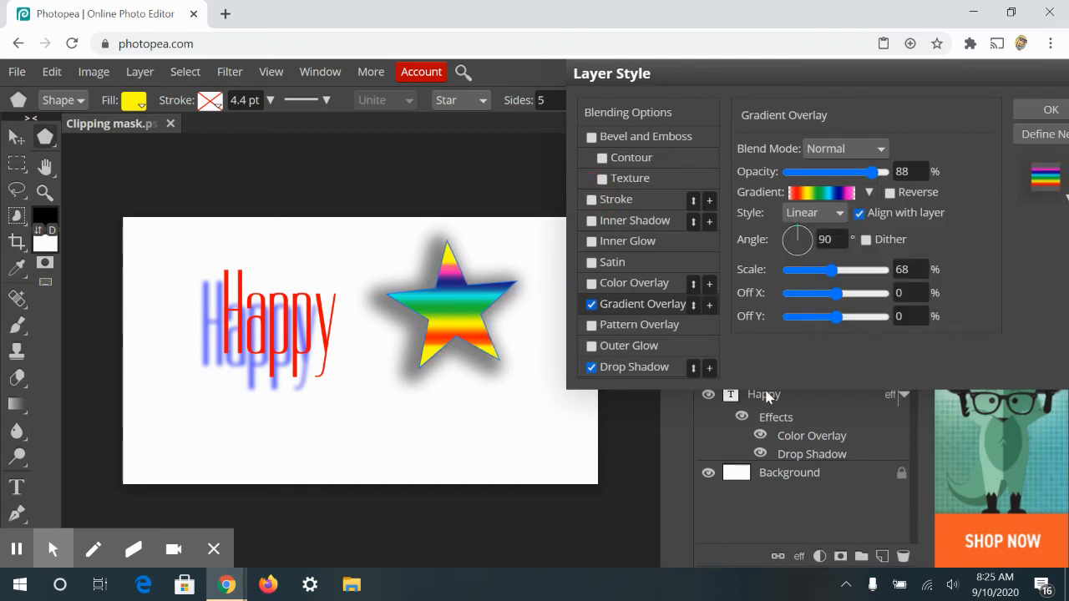
Add an outer glow to the star with opacity 91%, noise 29%, spread 45% and size 0 px
{"action": "left_click", "coordinate": [592, 346]}
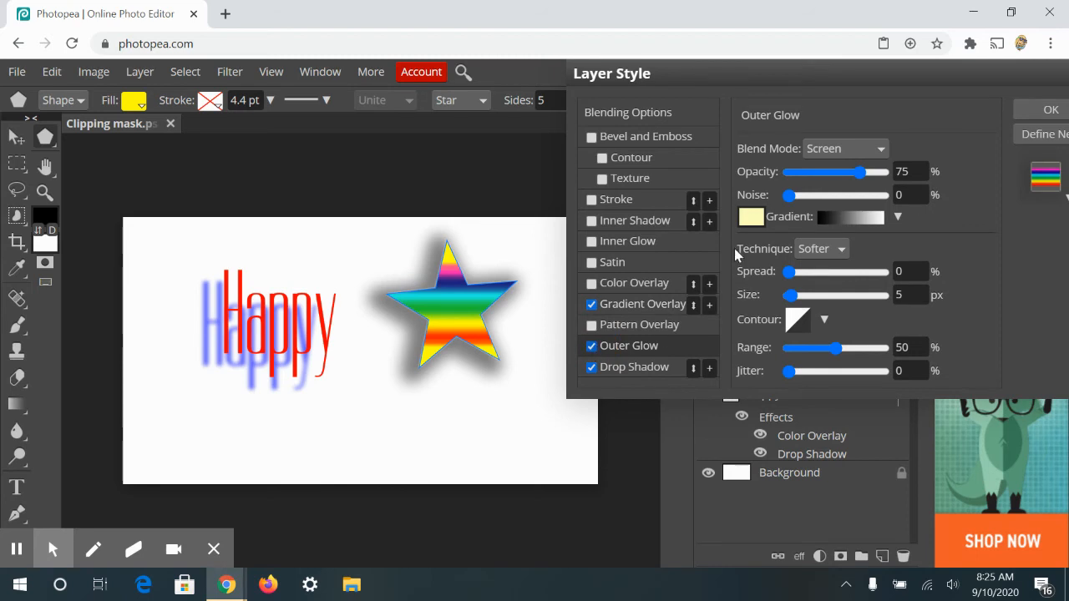
{"action": "left_click", "coordinate": [868, 175]}
{"action": "mouse_move", "coordinate": [869, 177]}
{"action": "left_mouse_down"}
{"action": "mouse_move", "coordinate": [882, 177]}
{"action": "mouse_move", "coordinate": [847, 178]}
{"action": "mouse_move", "coordinate": [883, 182]}
{"action": "mouse_move", "coordinate": [876, 177]}
{"action": "left_mouse_up"}
{"action": "left_click_drag", "start_coordinate": [790, 195], "coordinate": [817, 196]}
{"action": "left_click_drag", "start_coordinate": [790, 271], "coordinate": [779, 306]}
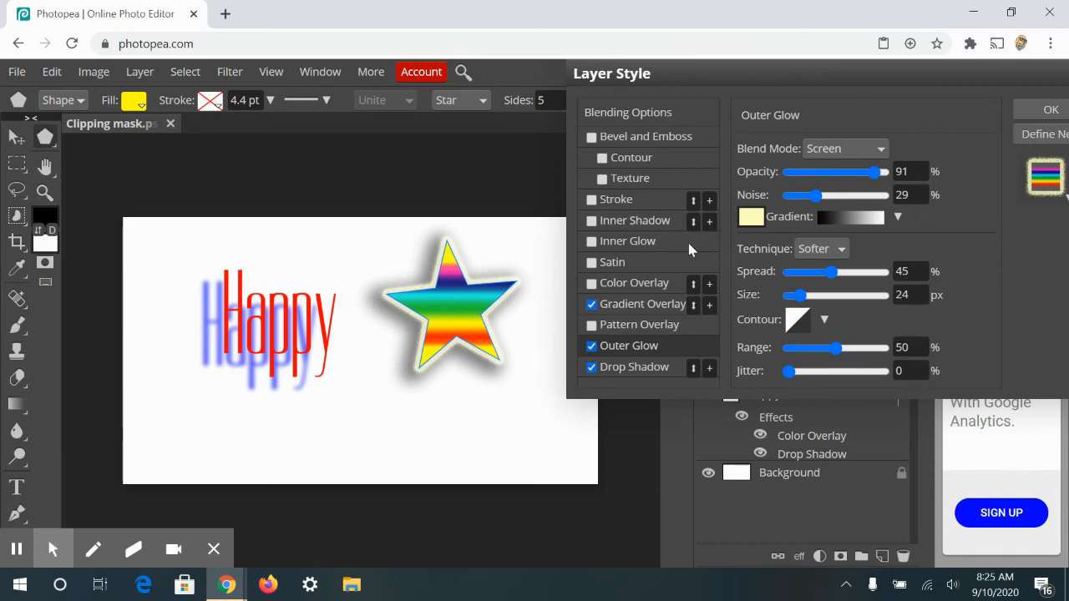
{"action": "left_click", "coordinate": [790, 298]}
{"action": "left_click_drag", "start_coordinate": [787, 297], "coordinate": [782, 297]}
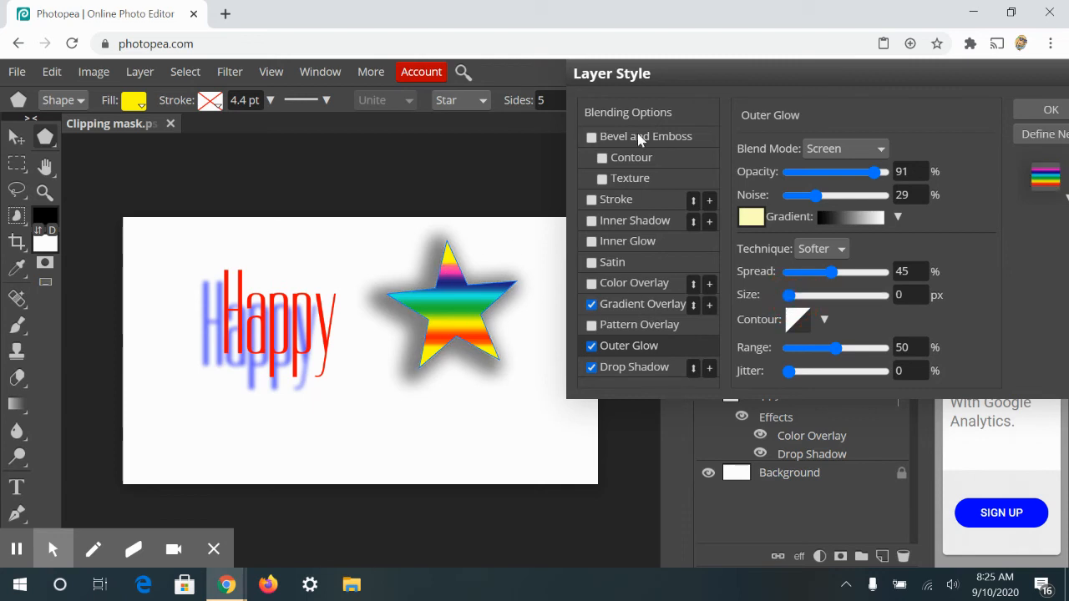
Save the star's effects as a new style preset and apply the layer style
{"action": "left_click_drag", "start_coordinate": [1019, 76], "coordinate": [1010, 114]}
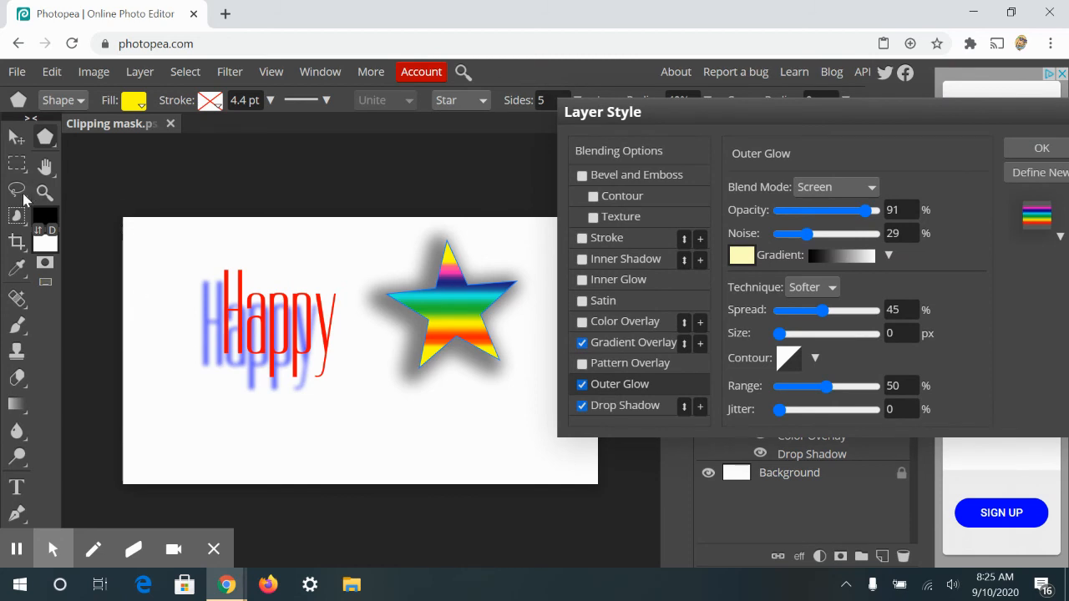
{"action": "left_click", "coordinate": [1035, 173]}
{"action": "left_click", "coordinate": [1040, 150]}
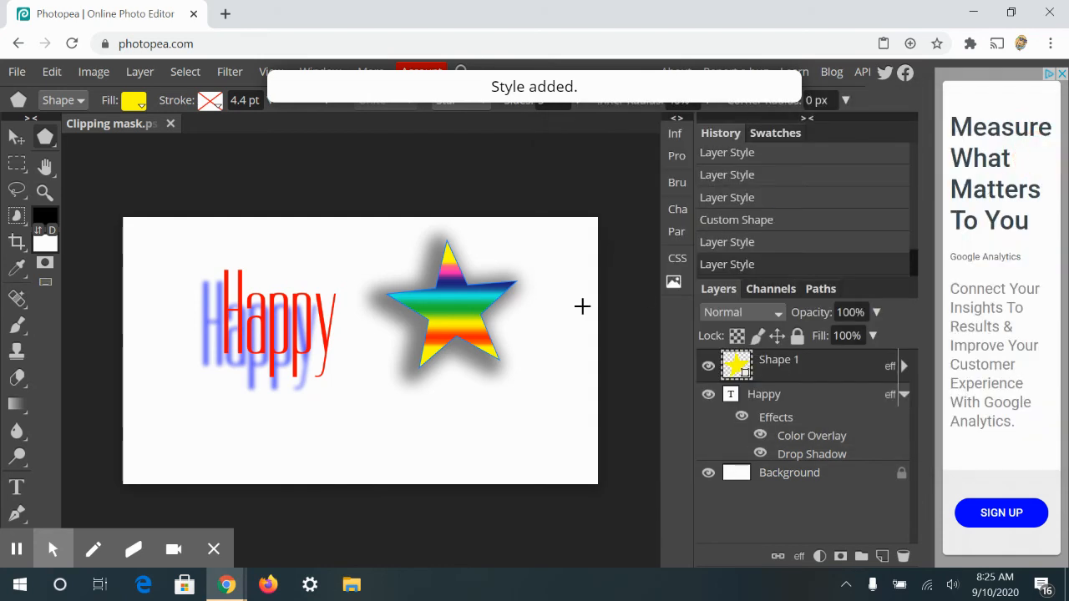
Place the squirrel photo from the image gallery into the document and hide the Shape 1 and Happy layers
{"action": "left_click", "coordinate": [674, 284]}
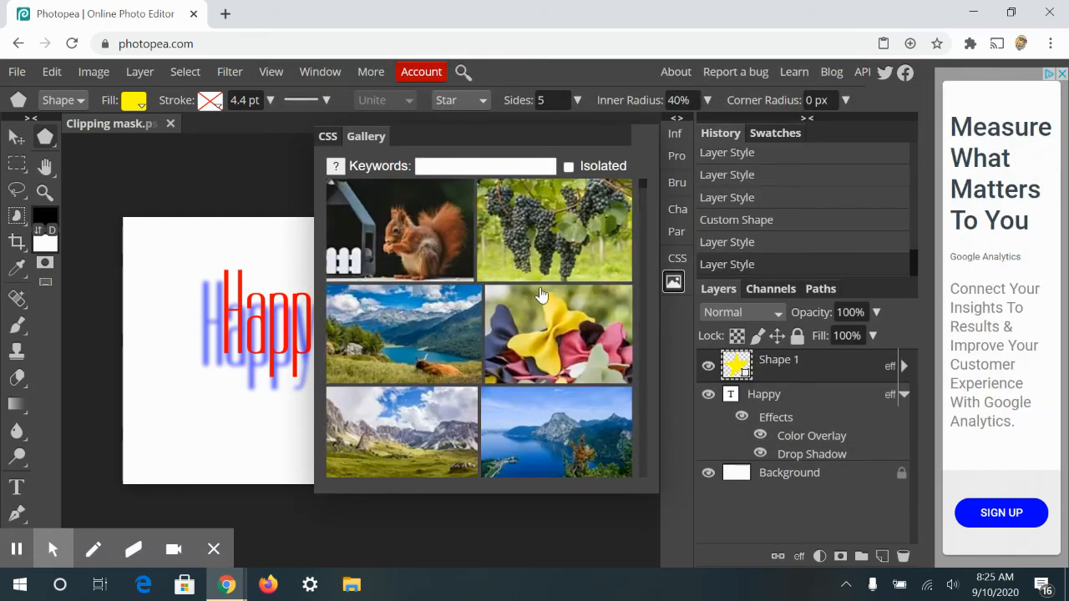
{"action": "left_click", "coordinate": [415, 203]}
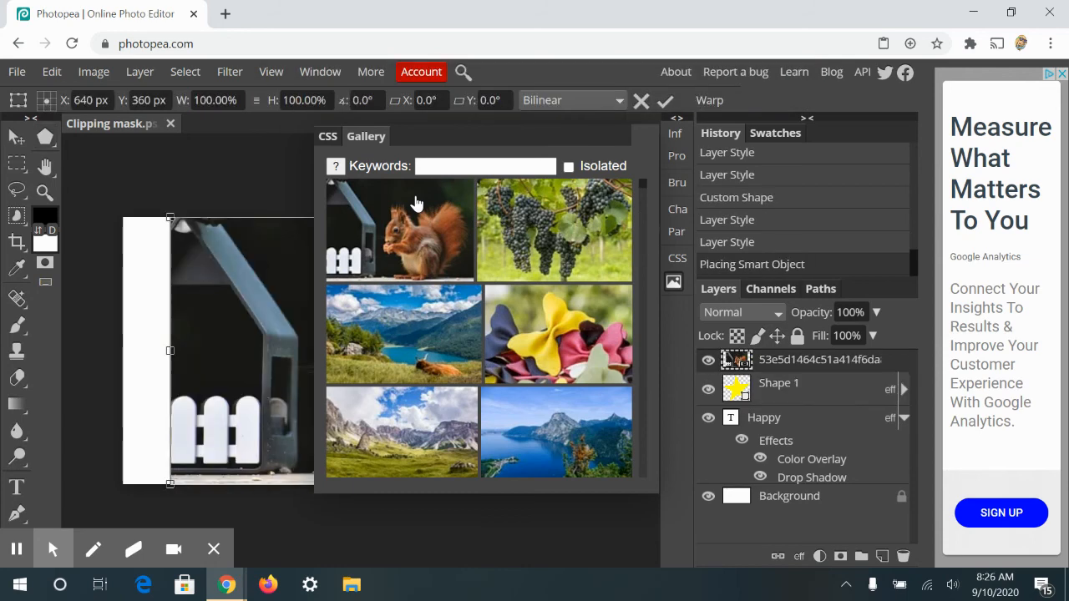
{"action": "left_click", "coordinate": [673, 281]}
{"action": "left_click", "coordinate": [708, 418]}
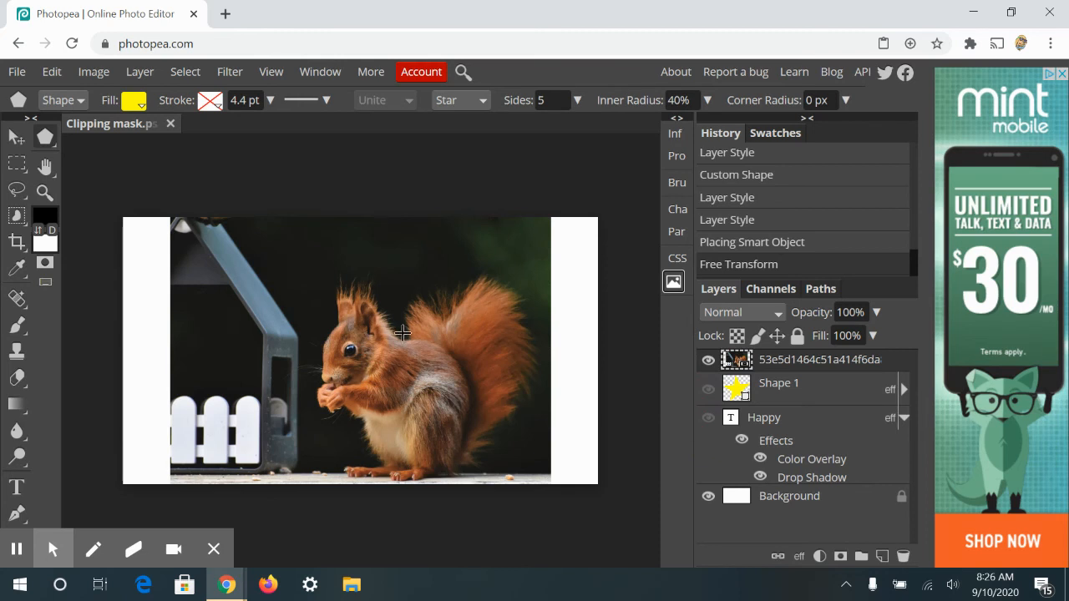
Scale the squirrel photo down around its center to about 68% width and 66% height
{"action": "left_click", "coordinate": [15, 136]}
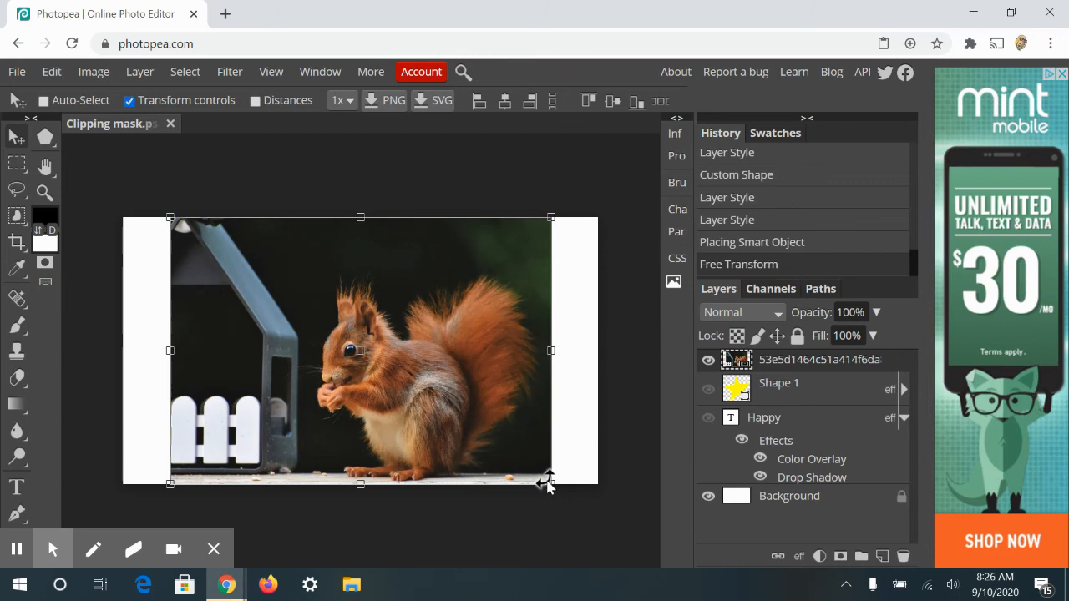
{"action": "left_click_drag", "start_coordinate": [548, 486], "coordinate": [429, 392]}
{"action": "left_click_drag", "start_coordinate": [359, 343], "coordinate": [419, 390]}
Try Bevel and Emboss settings on the squirrel photo with depth 430%, size 65 px and soften 8 px
{"action": "left_click", "coordinate": [799, 556]}
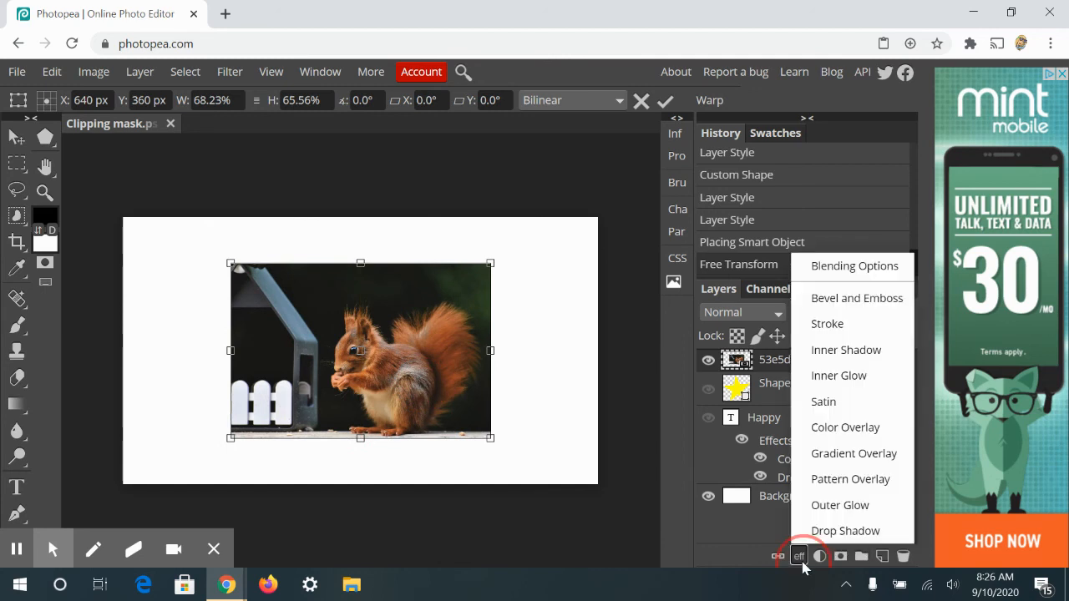
{"action": "left_click", "coordinate": [845, 272]}
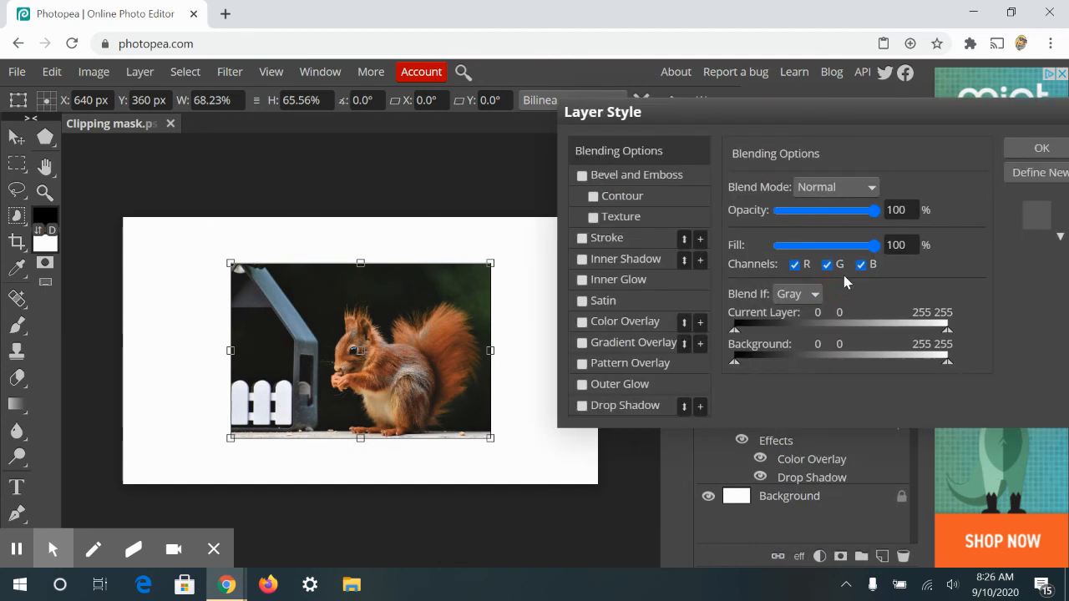
{"action": "left_click", "coordinate": [582, 178]}
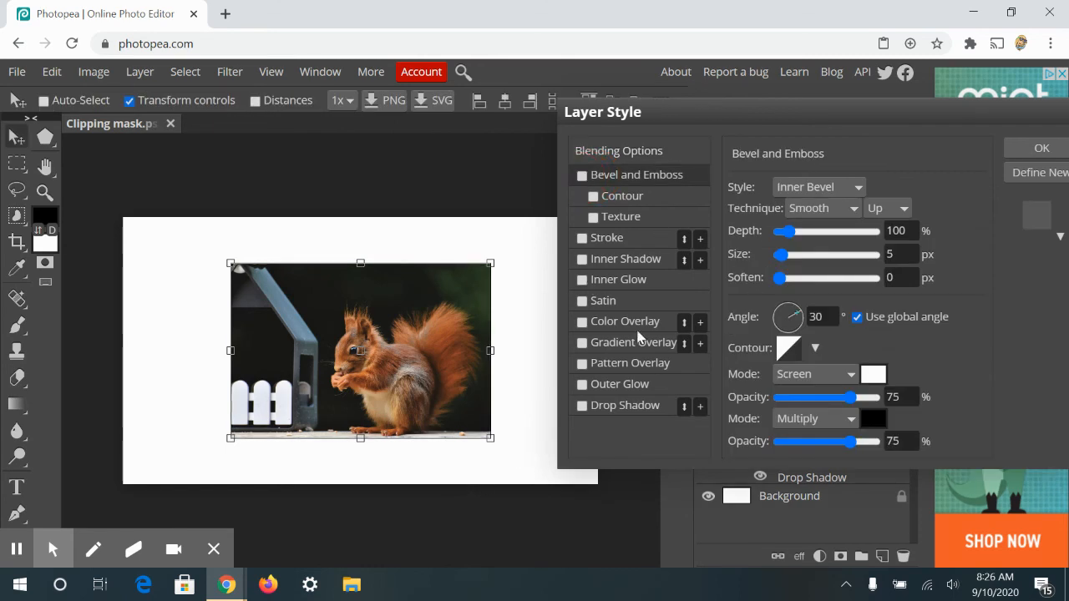
{"action": "left_click_drag", "start_coordinate": [784, 232], "coordinate": [811, 255]}
{"action": "left_click_drag", "start_coordinate": [789, 283], "coordinate": [822, 281]}
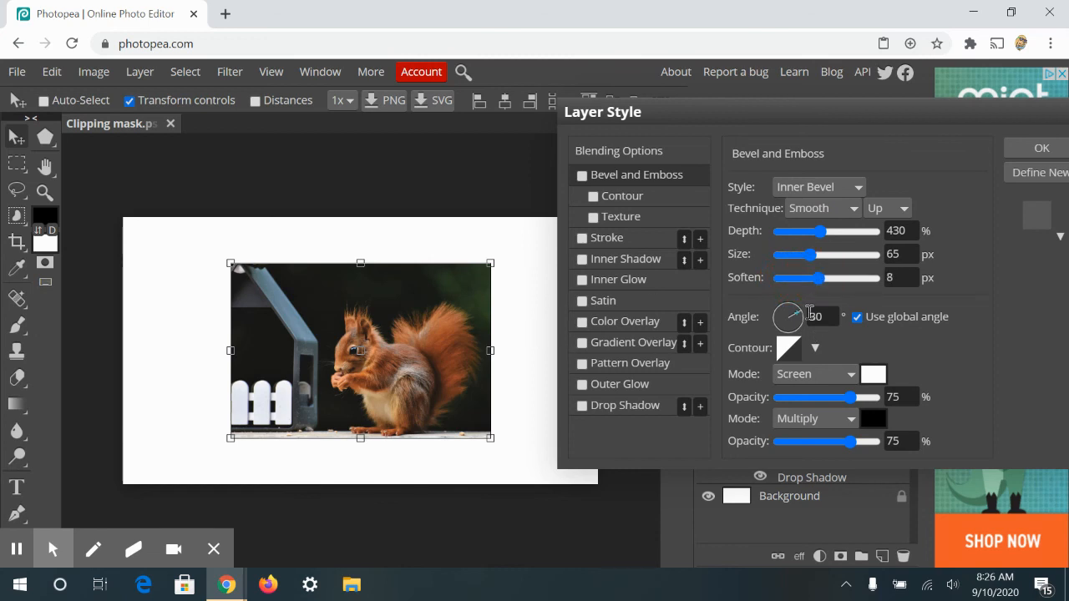
Add a red stroke to the squirrel photo and try the Emboss and Outer Bevel styles with depth 600%
{"action": "left_click", "coordinate": [583, 238]}
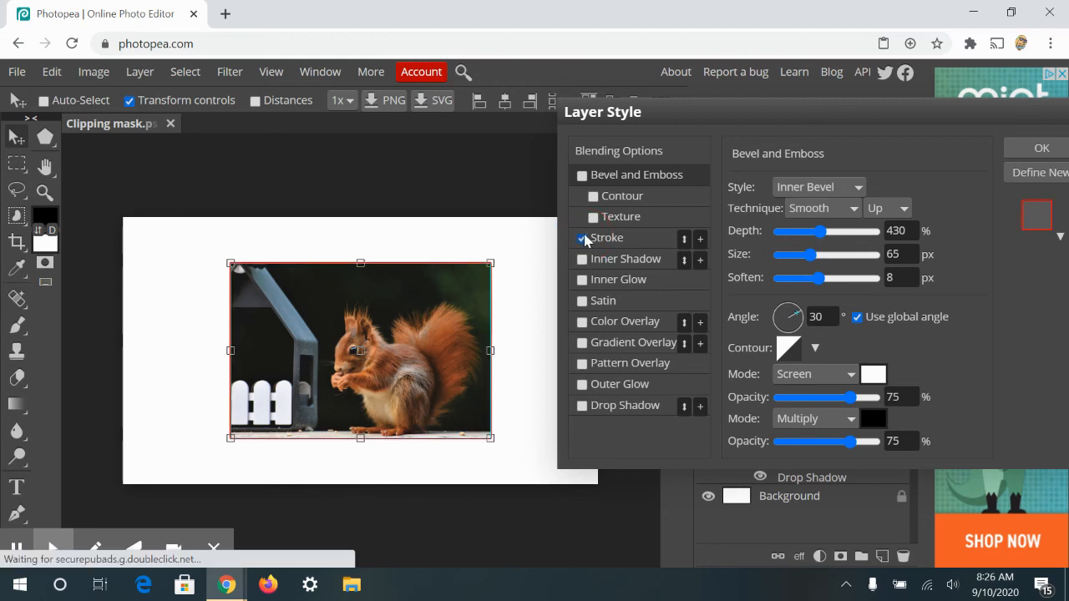
{"action": "left_click", "coordinate": [844, 186]}
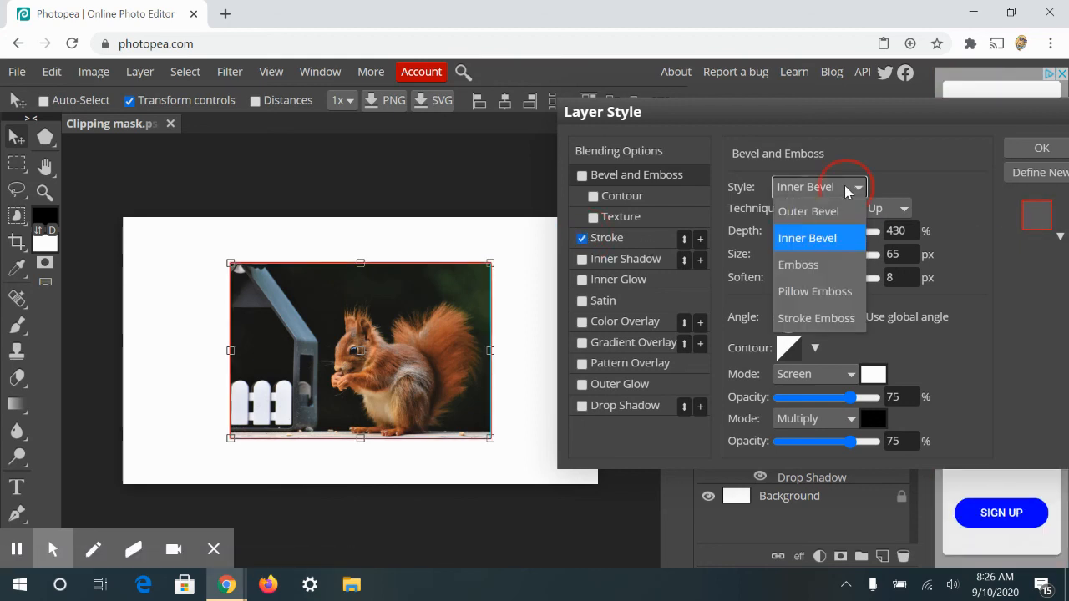
{"action": "left_click", "coordinate": [808, 265]}
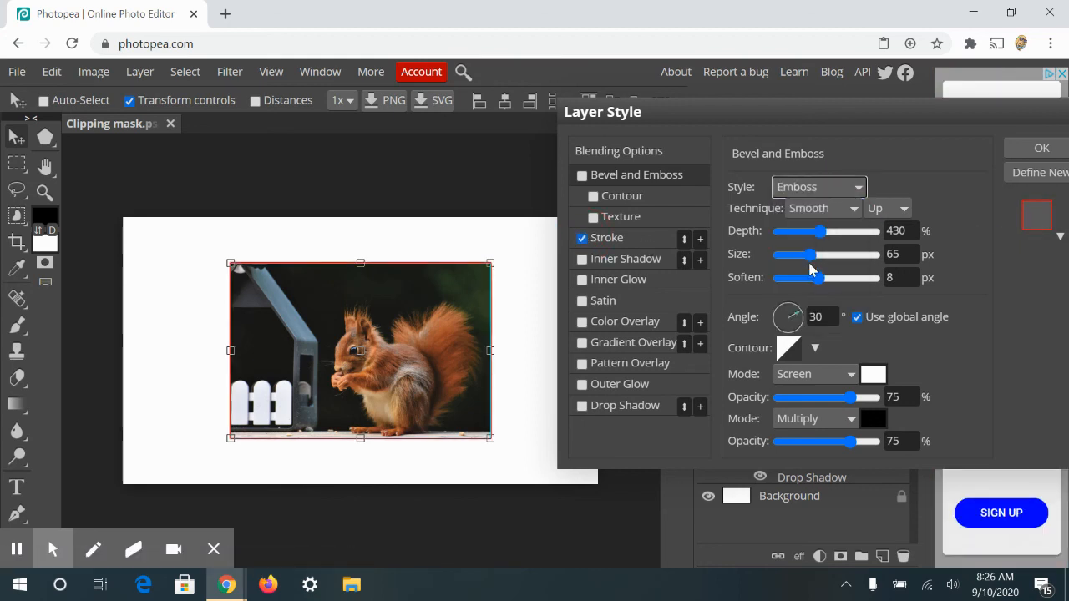
{"action": "left_click", "coordinate": [831, 185]}
{"action": "left_click", "coordinate": [807, 211]}
{"action": "mouse_move", "coordinate": [835, 232]}
{"action": "left_mouse_down"}
{"action": "mouse_move", "coordinate": [852, 233]}
{"action": "mouse_move", "coordinate": [836, 235]}
{"action": "left_mouse_up"}
Try the saved red style on the squirrel photo, apply the saved rainbow style instead, and decline the FortiClient reboot request
{"action": "left_click", "coordinate": [1037, 215]}
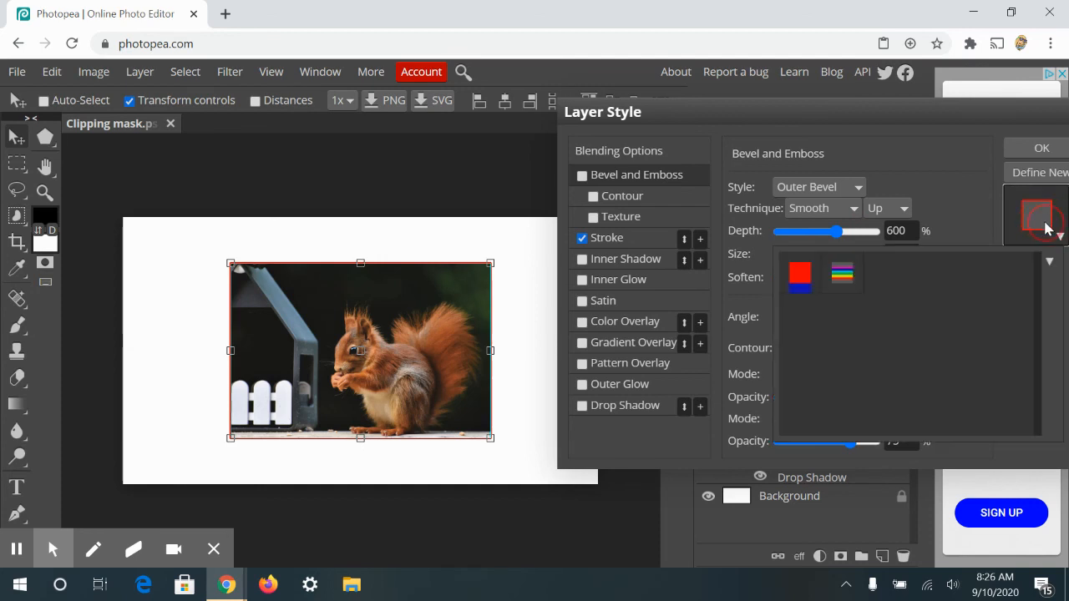
{"action": "left_click", "coordinate": [798, 274]}
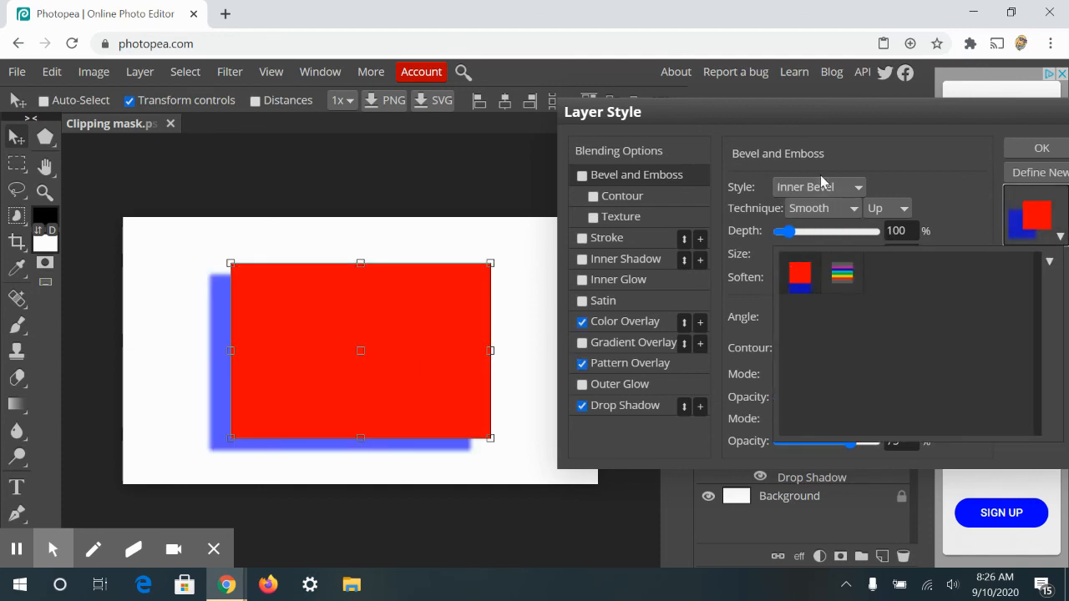
{"action": "left_click", "coordinate": [842, 273]}
{"action": "left_click", "coordinate": [582, 347]}
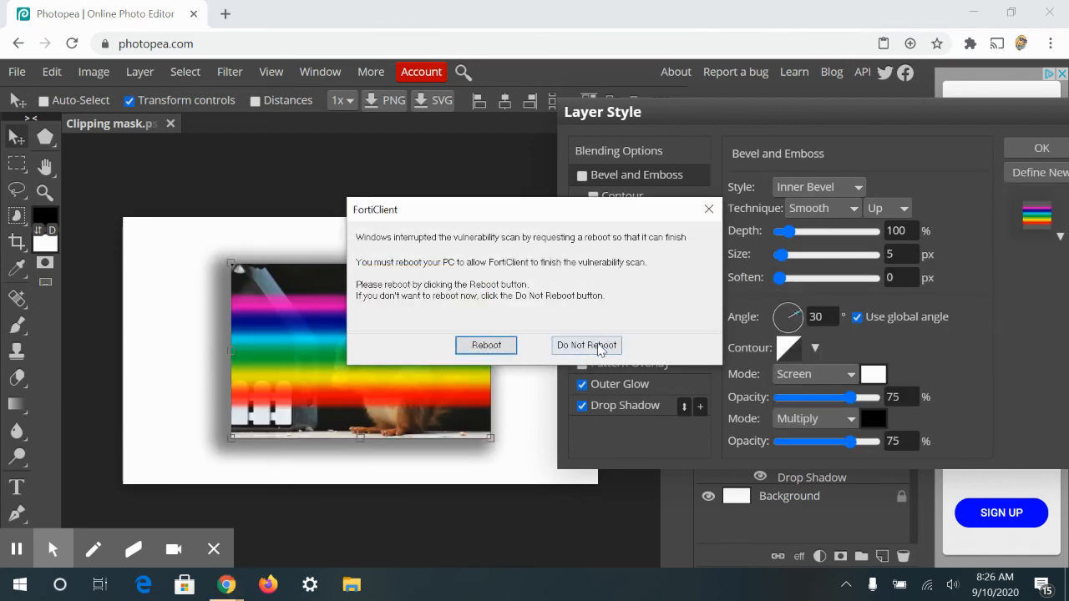
{"action": "left_click", "coordinate": [587, 346]}
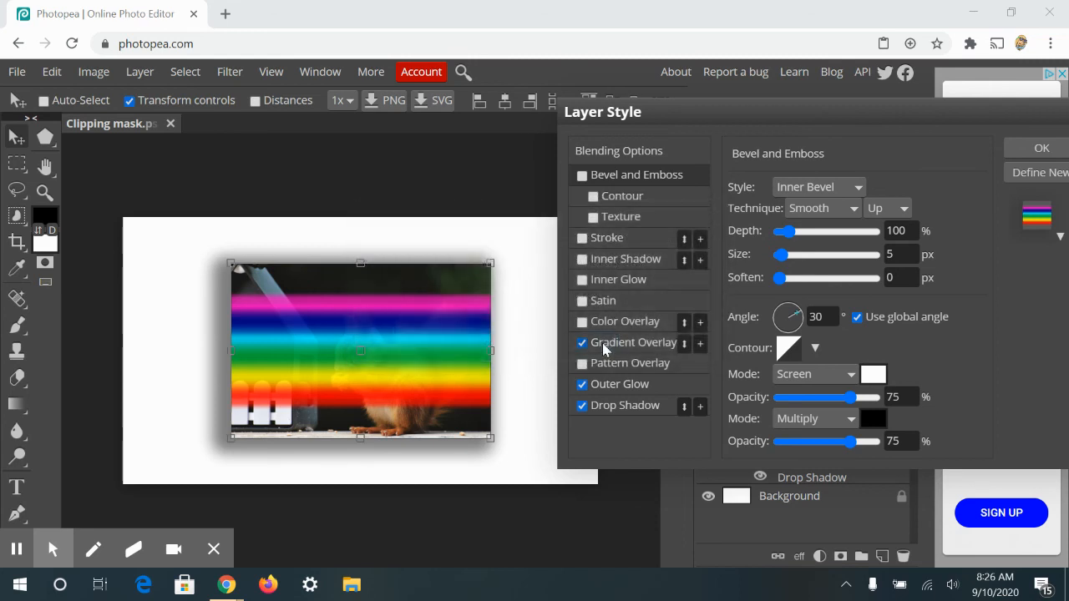
{"action": "left_click", "coordinate": [1052, 150]}
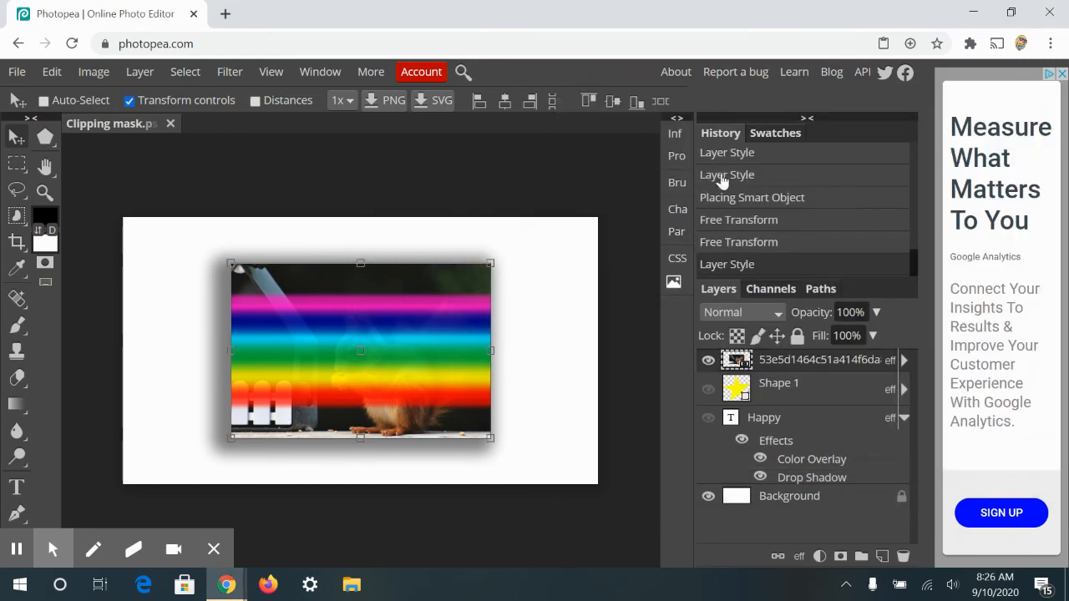
Disable all effects on the squirrel photo layer and delete them from the layer
{"action": "left_click", "coordinate": [904, 360]}
{"action": "left_click", "coordinate": [741, 382]}
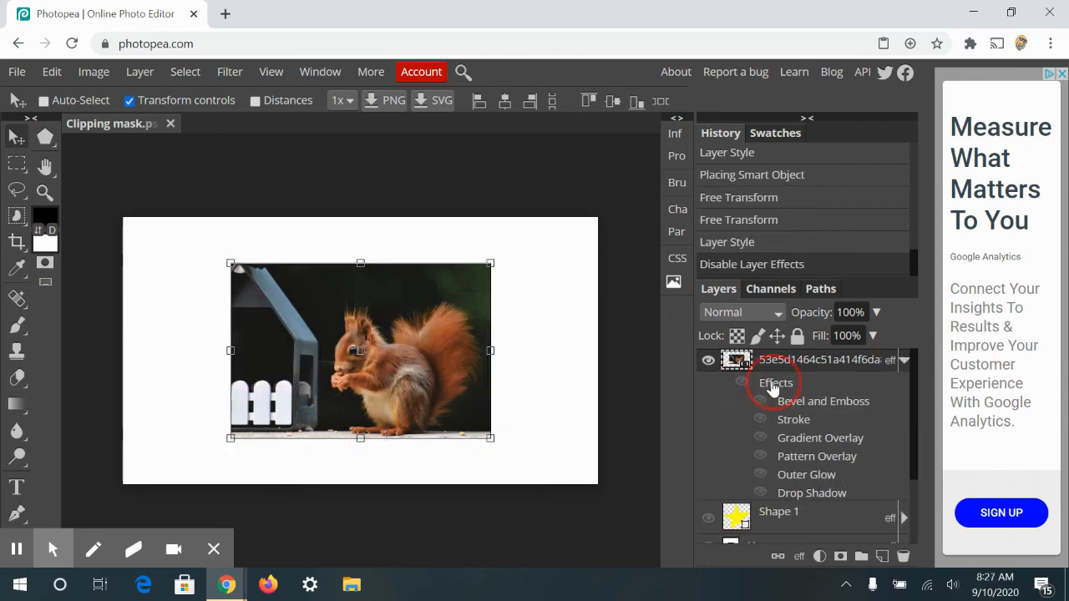
{"action": "left_click_drag", "start_coordinate": [775, 384], "coordinate": [903, 556]}
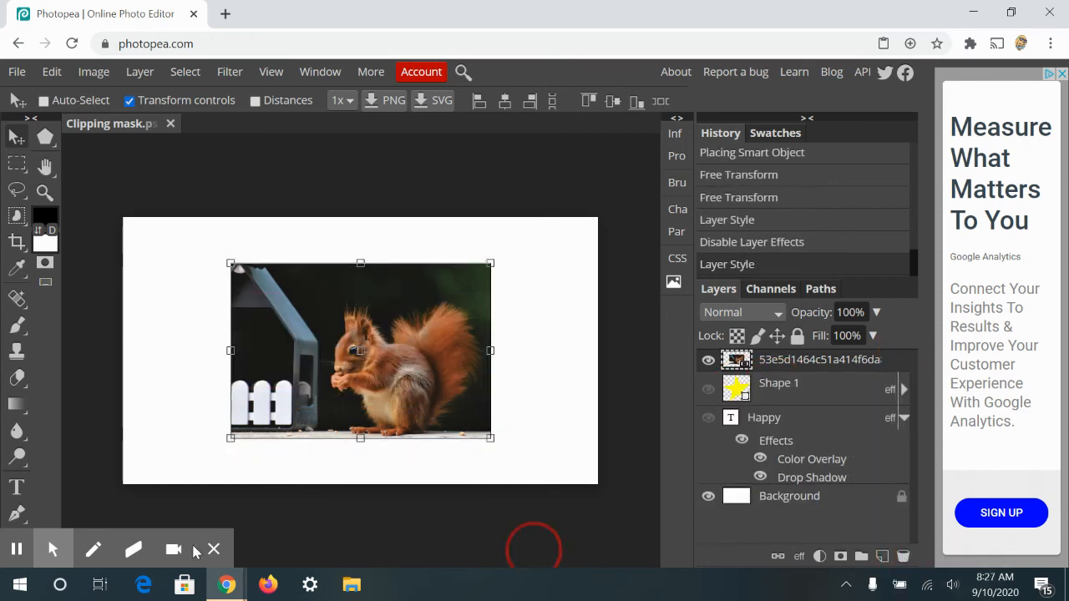